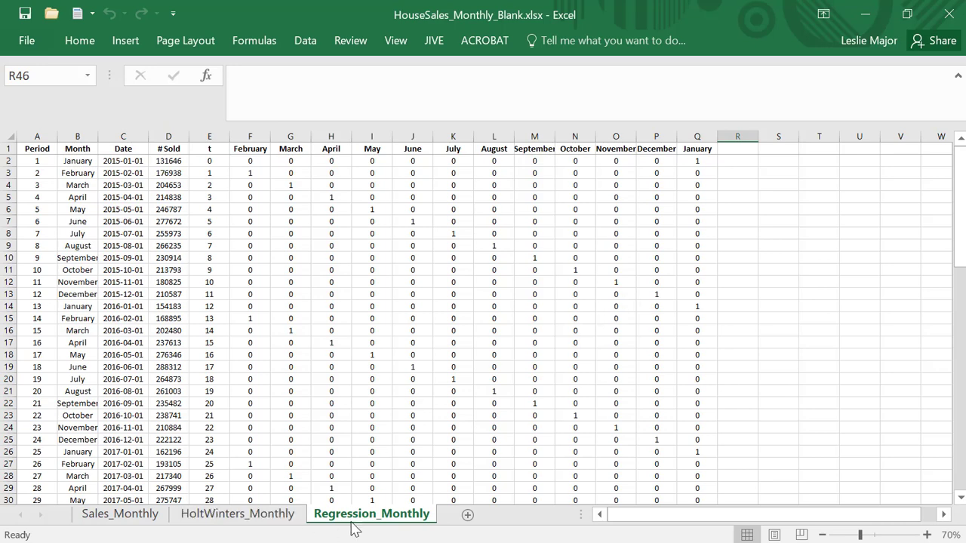
Compare the Sales_Monthly chart with Regression_Monthly, checking the June indicator formula in J15
left_click(124, 521)
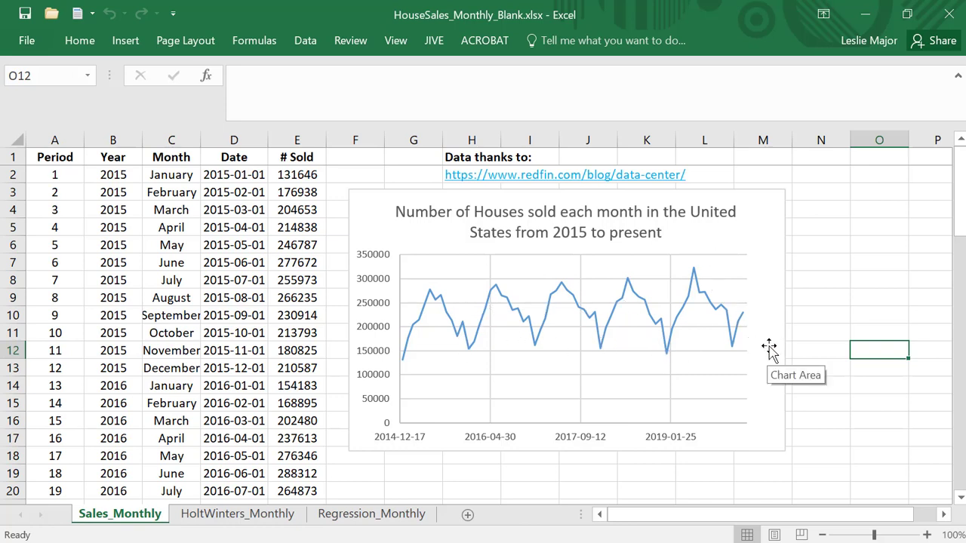
mouse_move(729, 323)
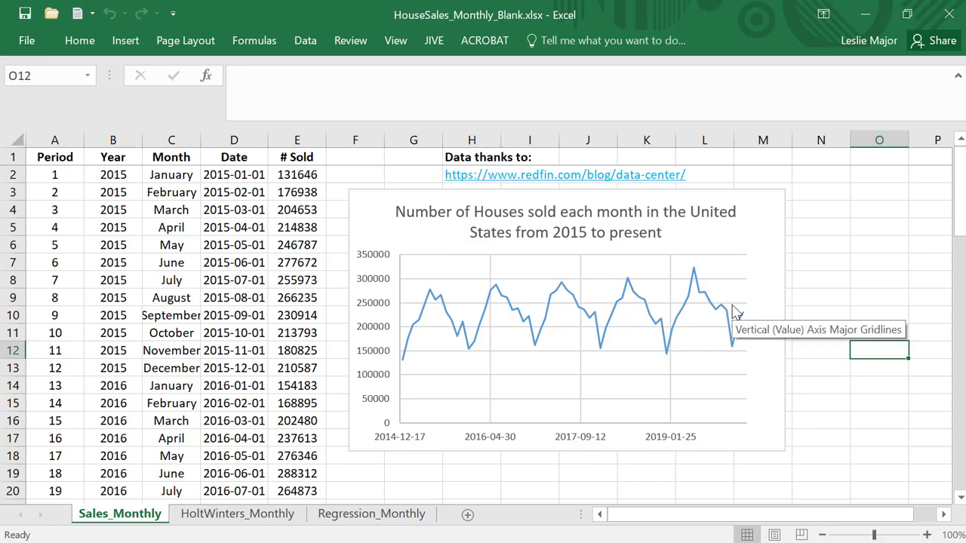
left_click(363, 520)
left_click(166, 520)
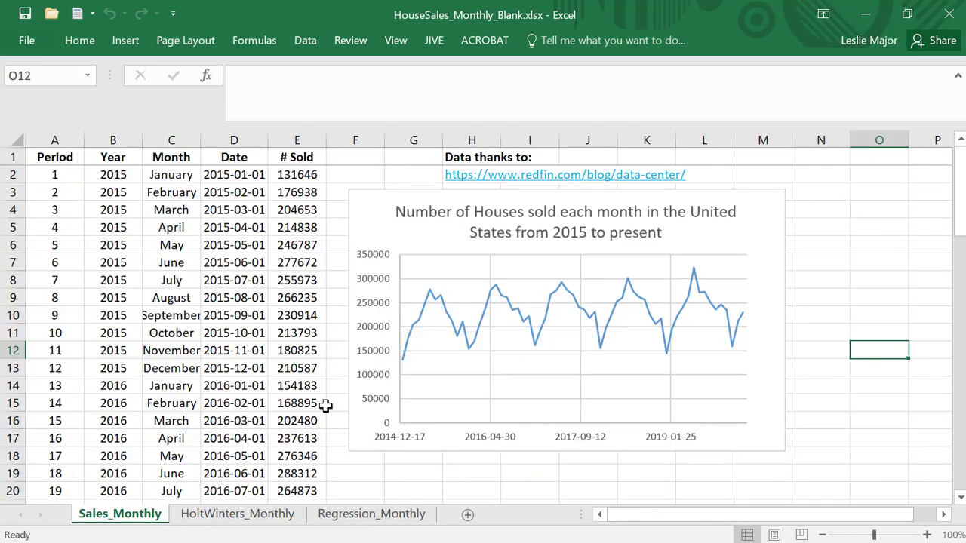
mouse_move(431, 296)
mouse_move(472, 359)
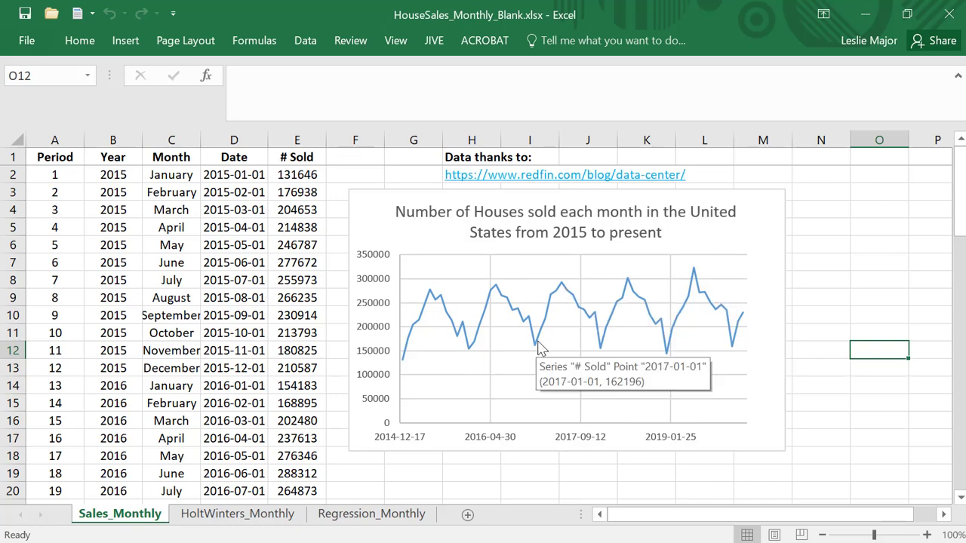
mouse_move(604, 351)
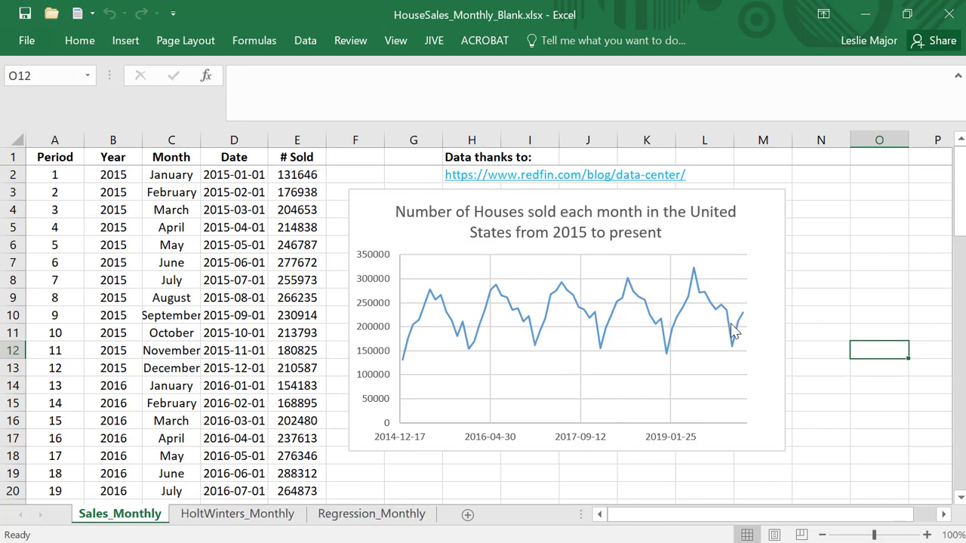
left_click(382, 516)
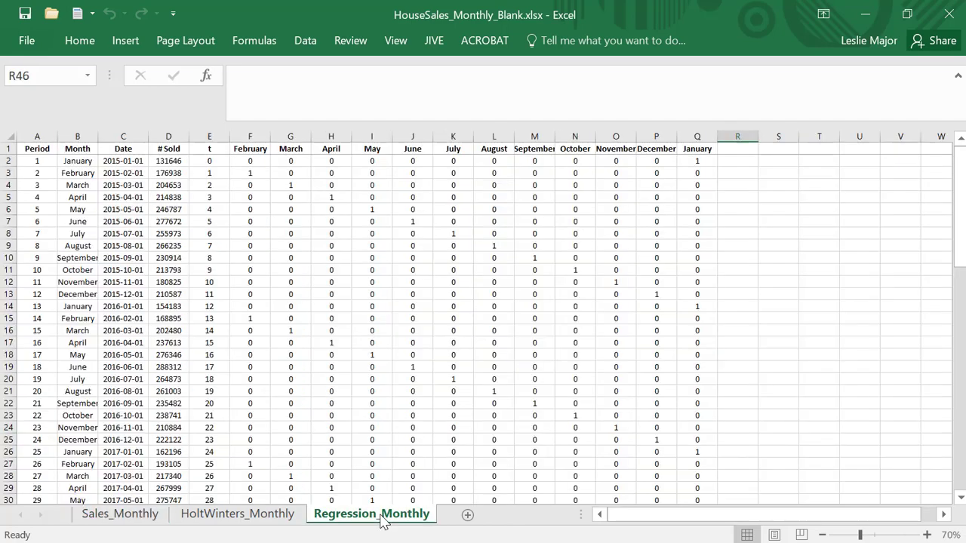
scroll(754, 364, "up", 2)
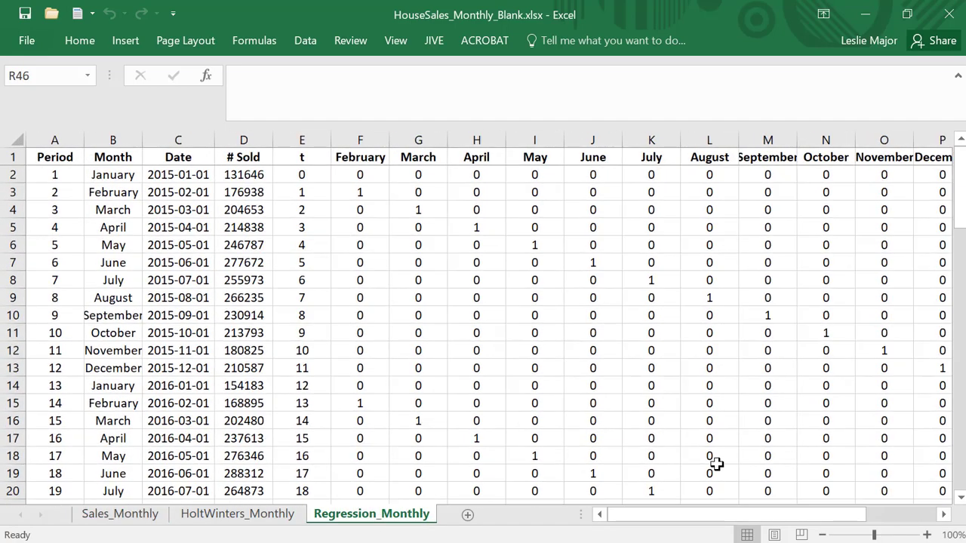
left_click_drag(727, 509, 652, 523)
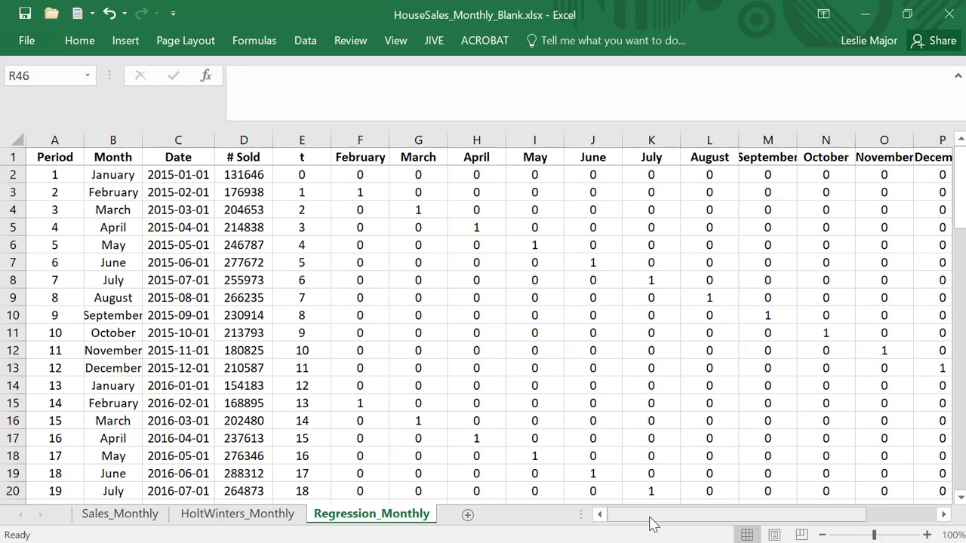
left_click(615, 402)
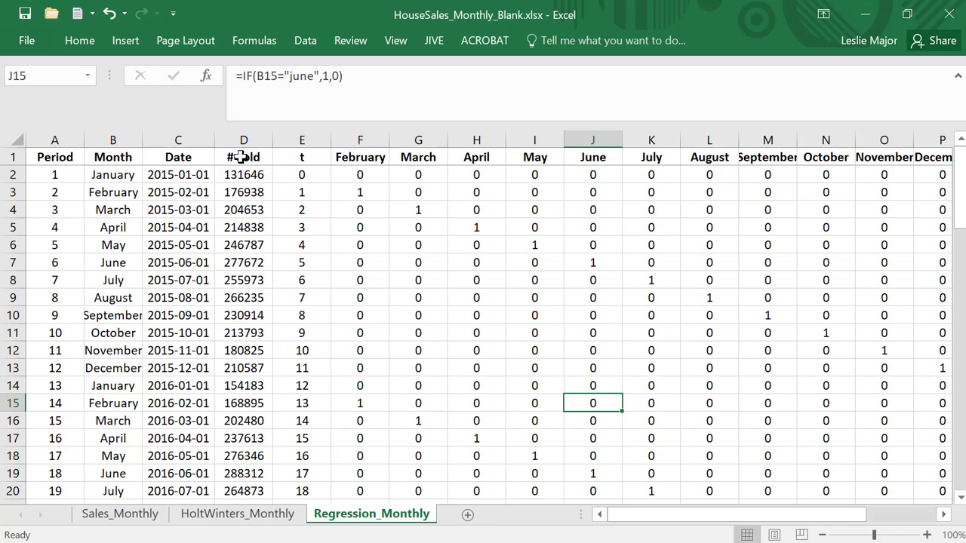
Review the February and March indicator formulas, re-entering the March formulas in G2 and G4
double_click(367, 173)
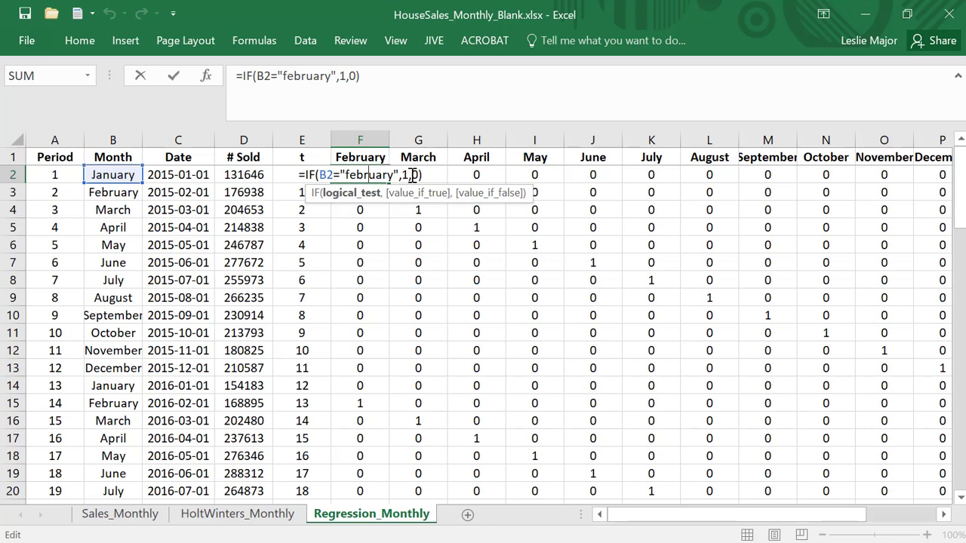
key("Return")
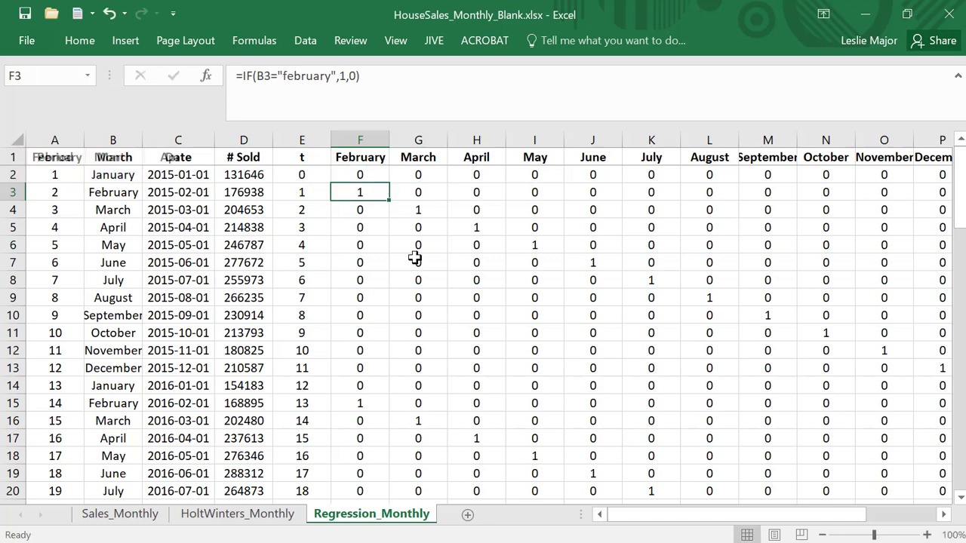
left_click(416, 259)
left_click(368, 144)
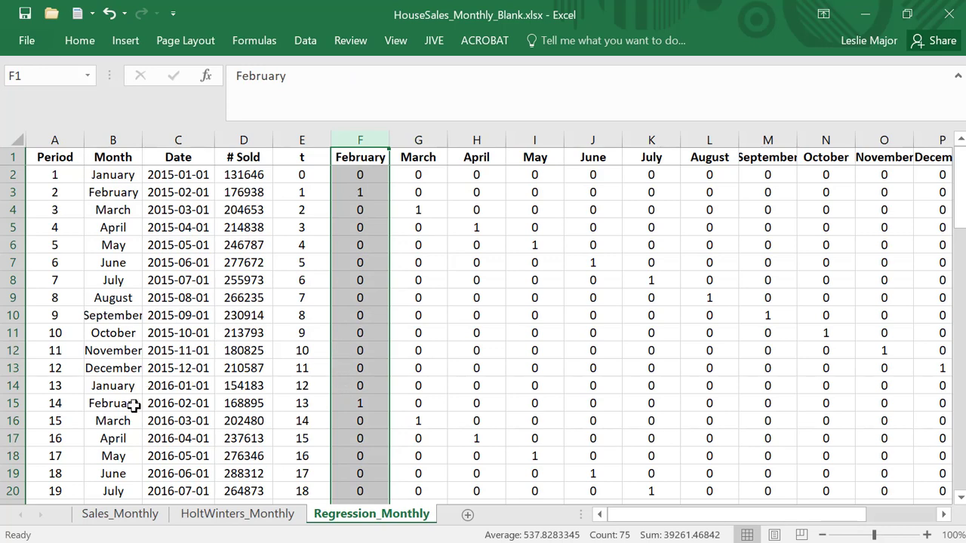
key("Return")
left_click(415, 298)
double_click(422, 176)
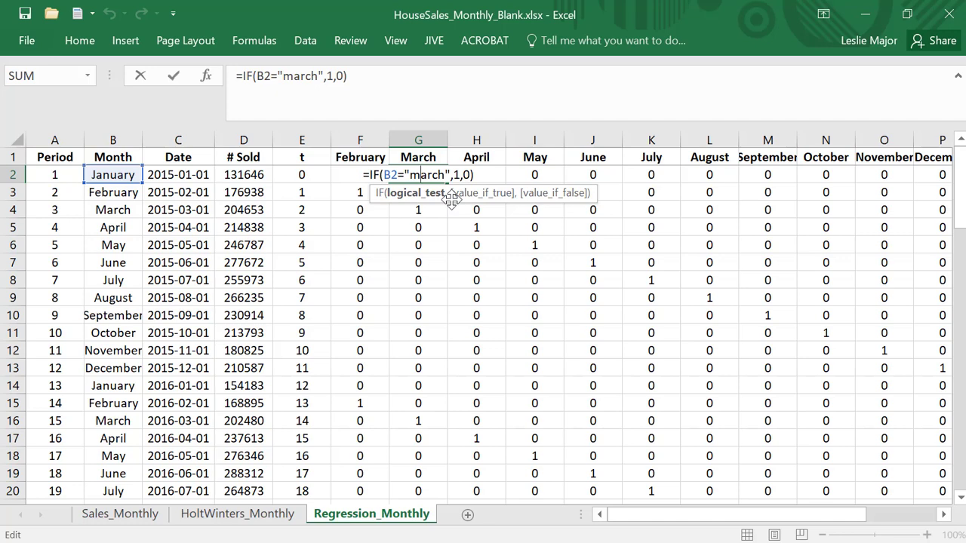
type("M")
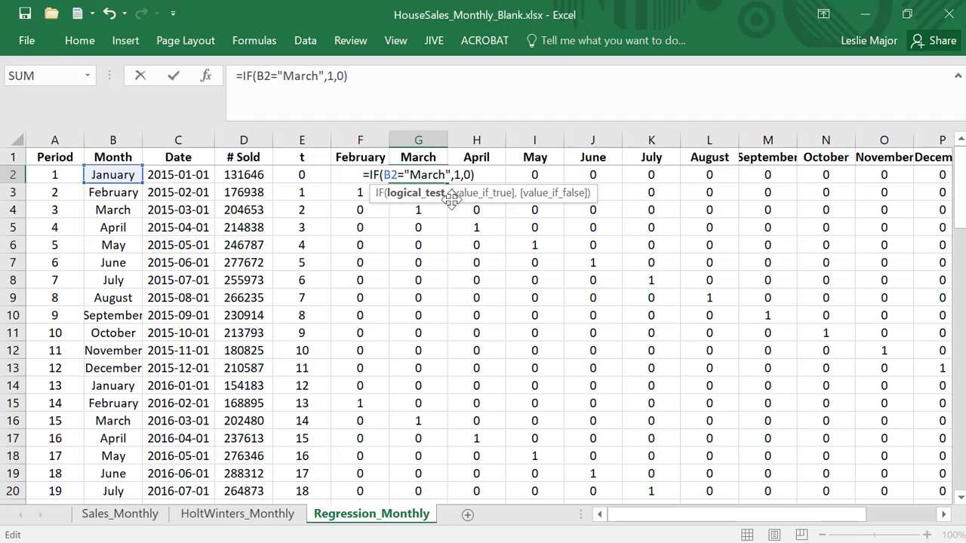
type("m")
key("ctrl+Return")
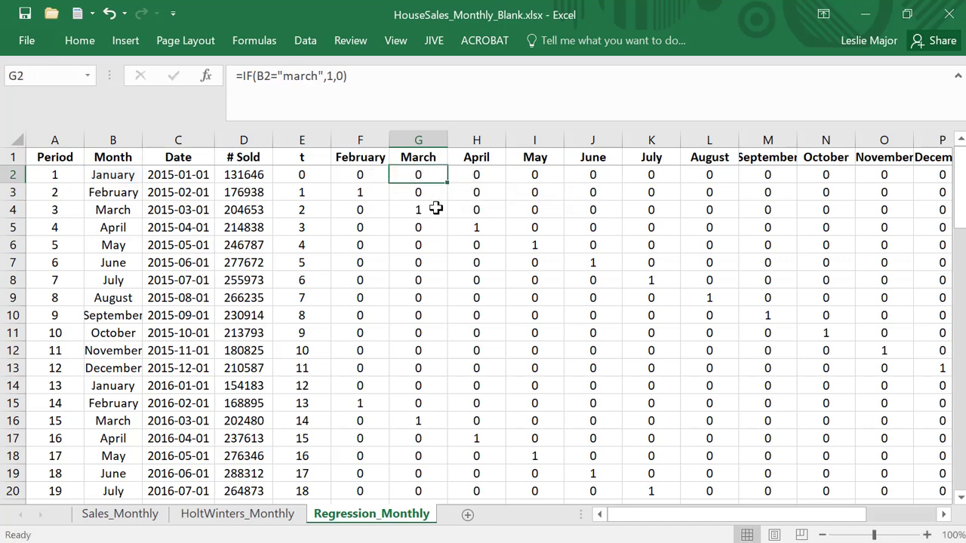
double_click(436, 209)
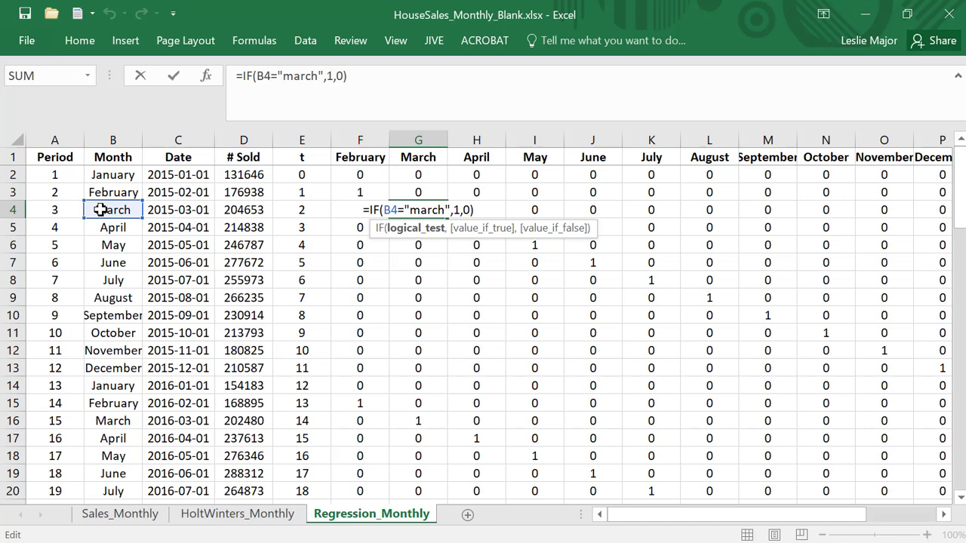
key("Return")
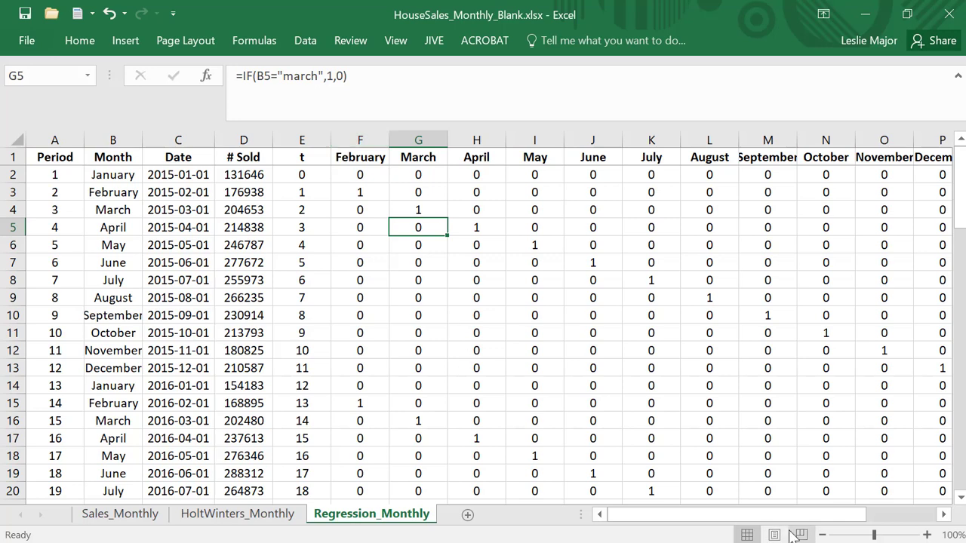
Inspect the May and June formulas and select the February–December month headers
left_click_drag(781, 514, 811, 517)
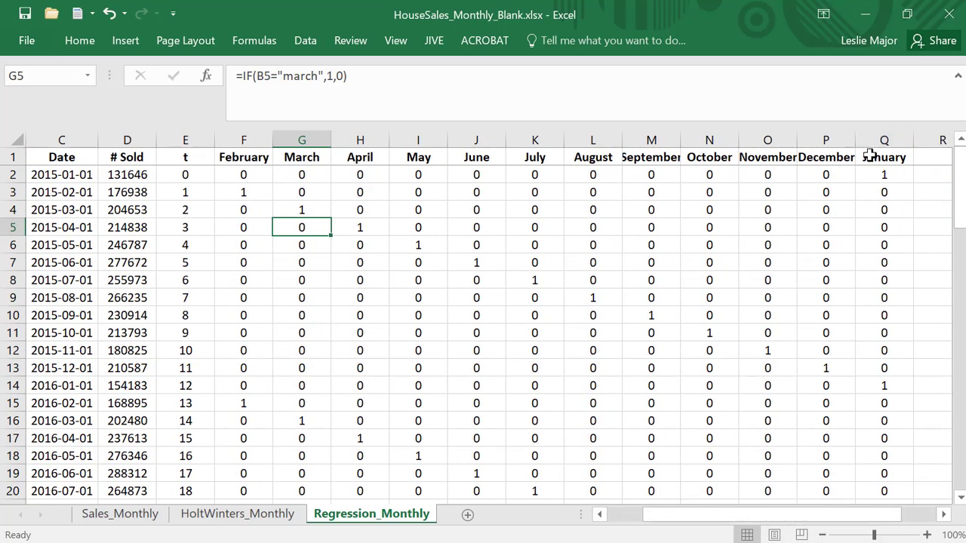
left_click(433, 302)
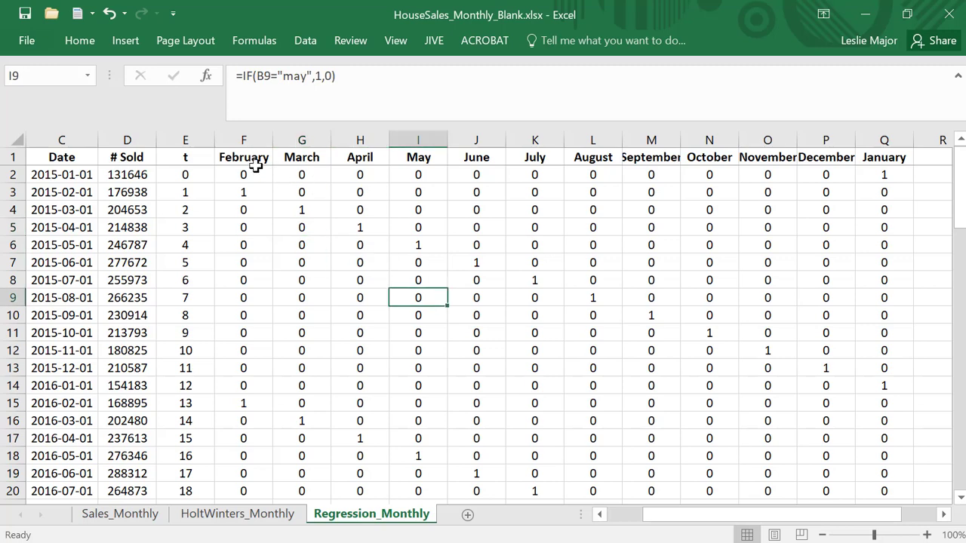
left_click_drag(252, 159, 817, 147)
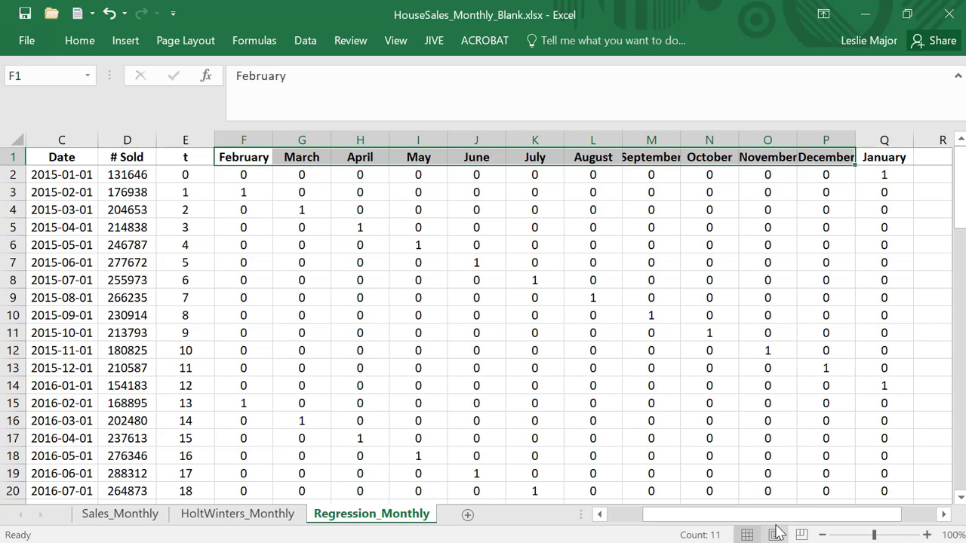
left_click_drag(774, 521, 736, 520)
left_click(593, 256)
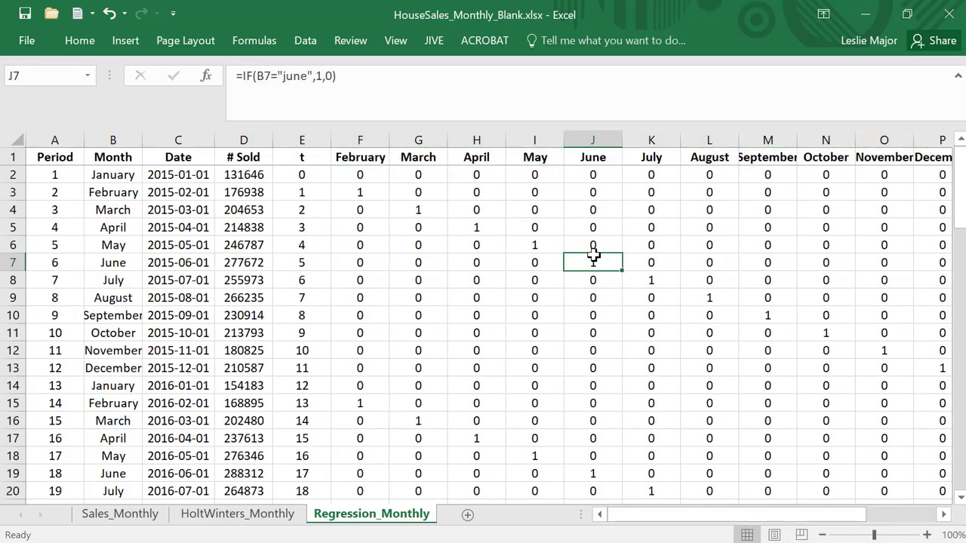
Rename the t header in E1 to 'Coded time'
left_click(302, 157)
type("Coded")
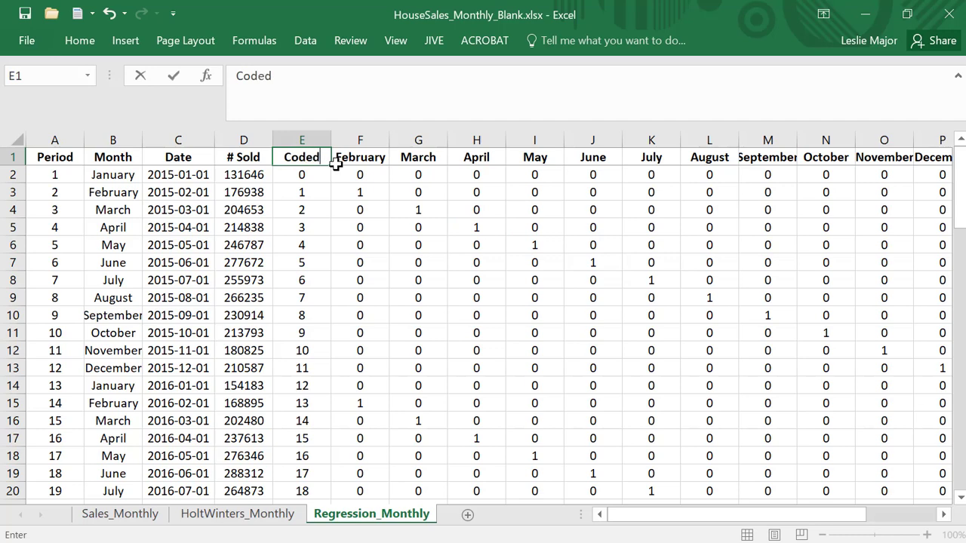
type("Yr")
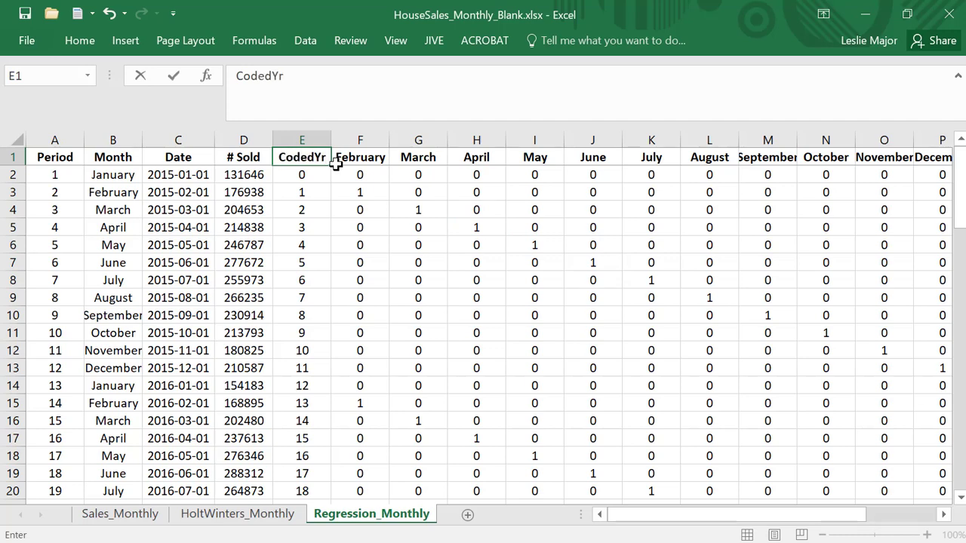
key("BackSpace")
key("BackSpace")
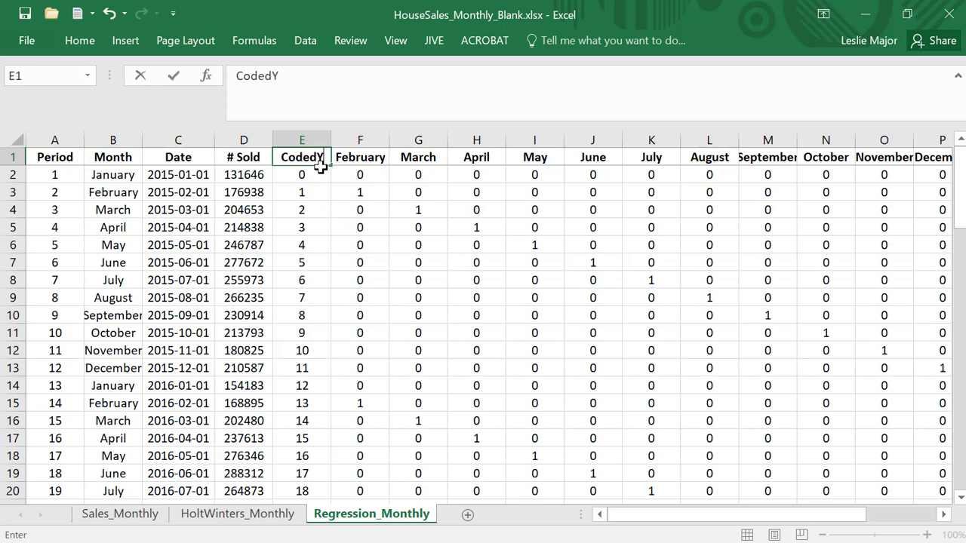
type("time")
key("Return")
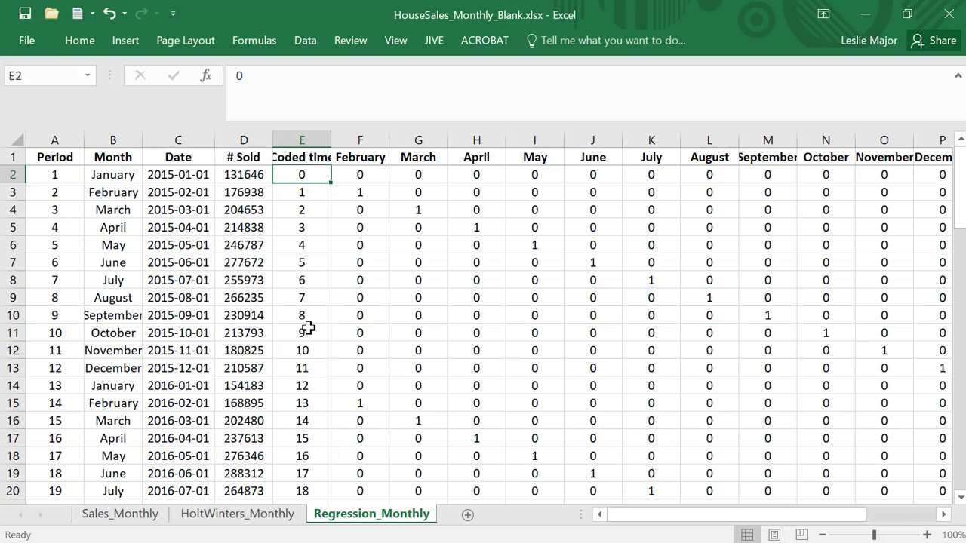
Select the header row from Coded time through column P
left_click(469, 344)
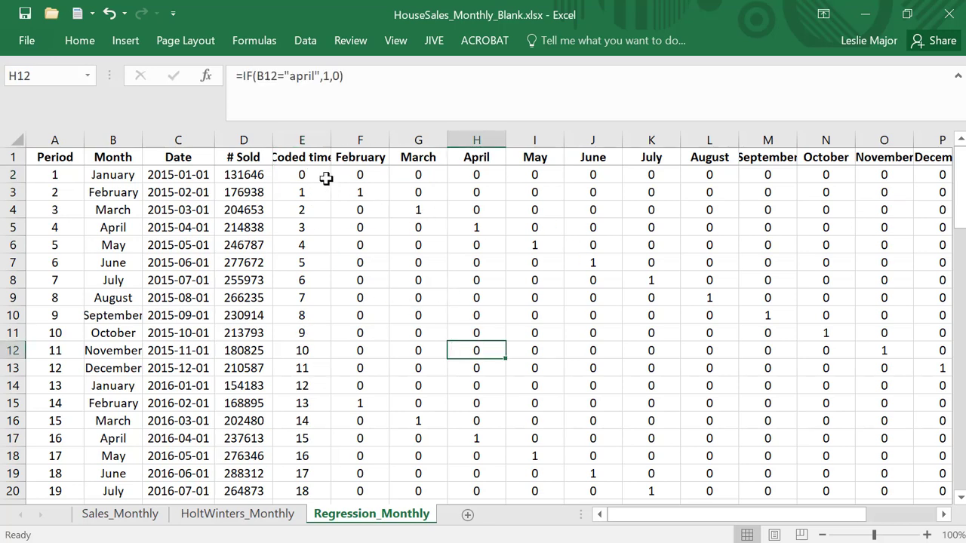
left_click_drag(303, 155, 412, 157)
left_click_drag(529, 170, 924, 151)
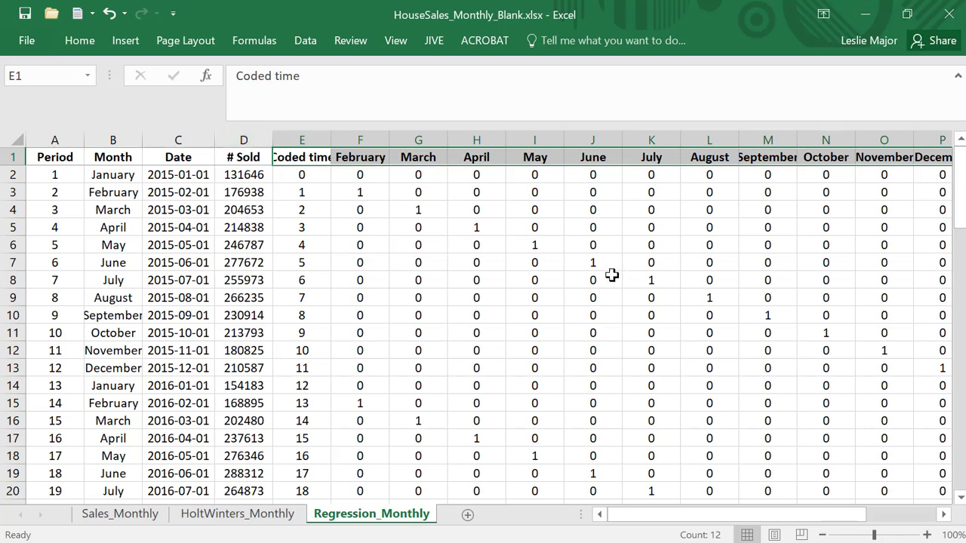
Choose Regression from the Data Analysis tools and confirm it
left_click(423, 245)
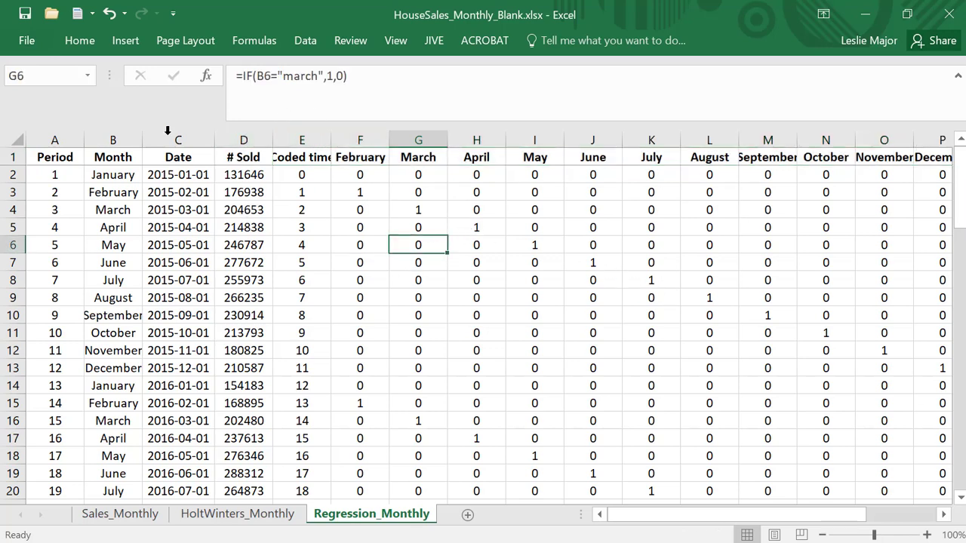
left_click(313, 47)
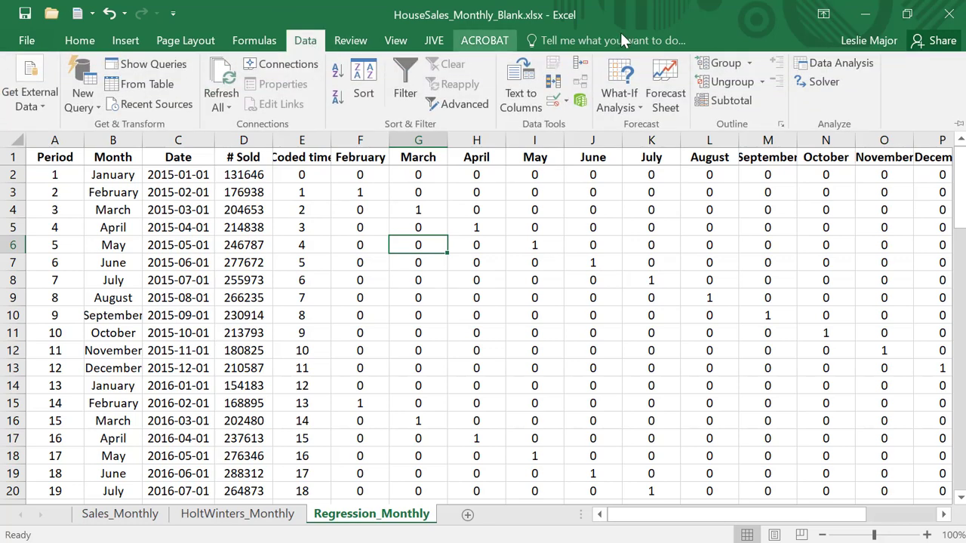
left_click(835, 68)
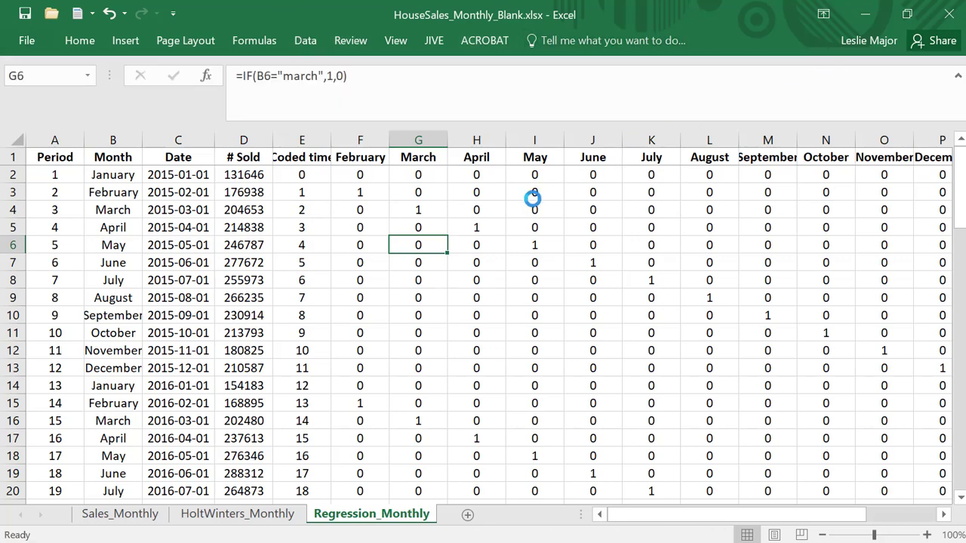
scroll(349, 332, "down", 3)
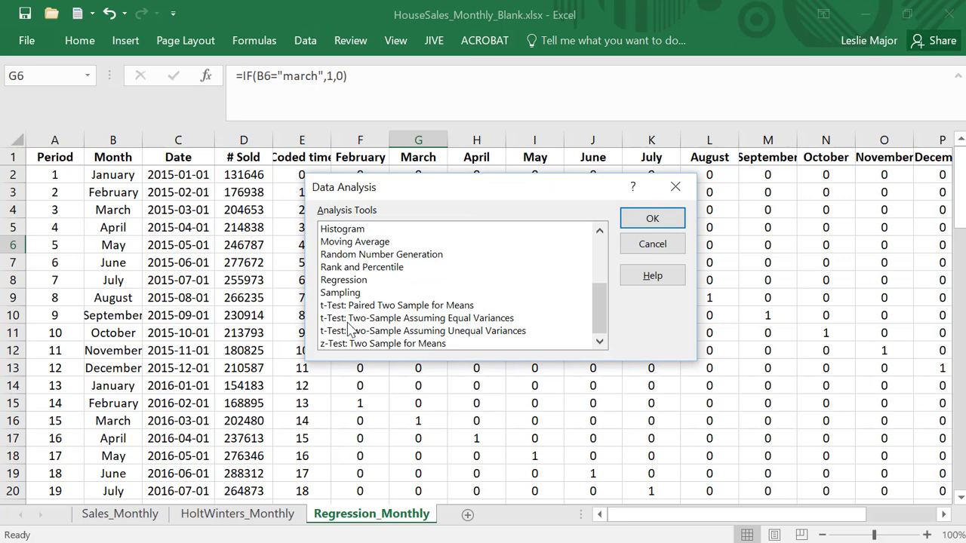
left_click(348, 280)
left_click(653, 218)
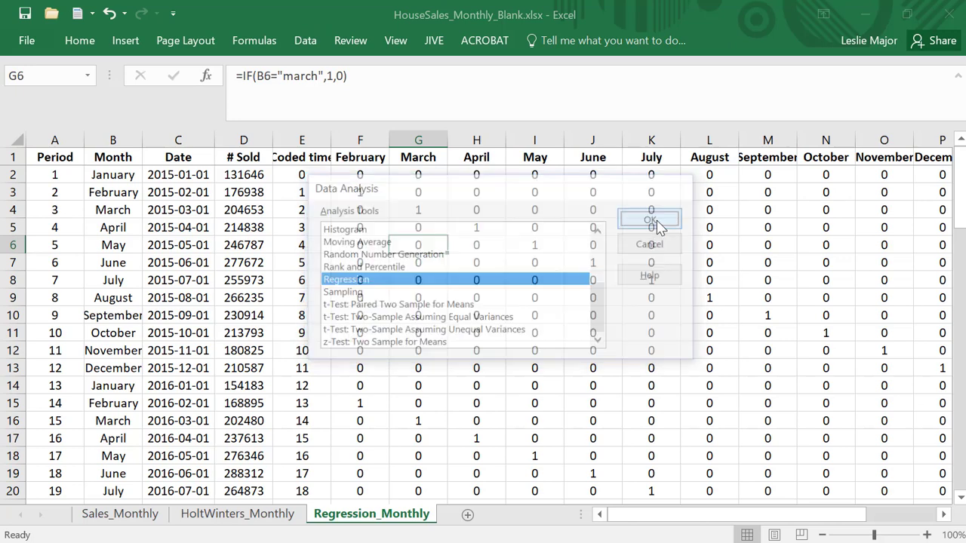
Set the regression Input Y Range to # Sold, D1:D64
left_click_drag(416, 104, 502, 104)
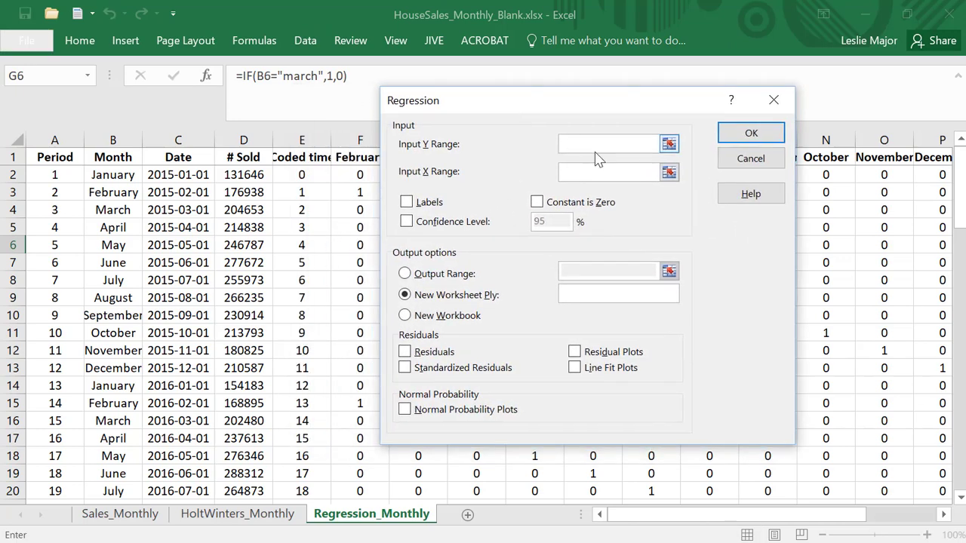
left_click(263, 163)
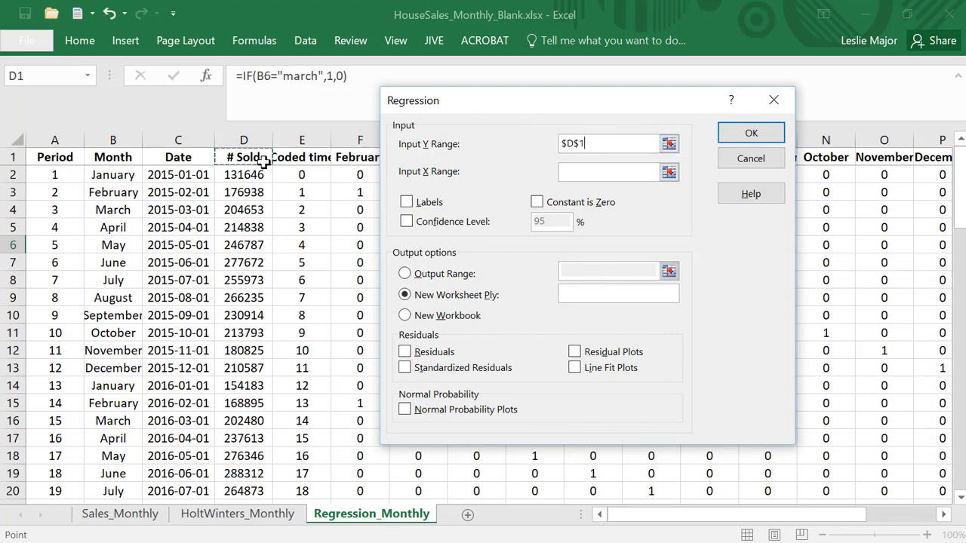
key("ctrl+shift+Down")
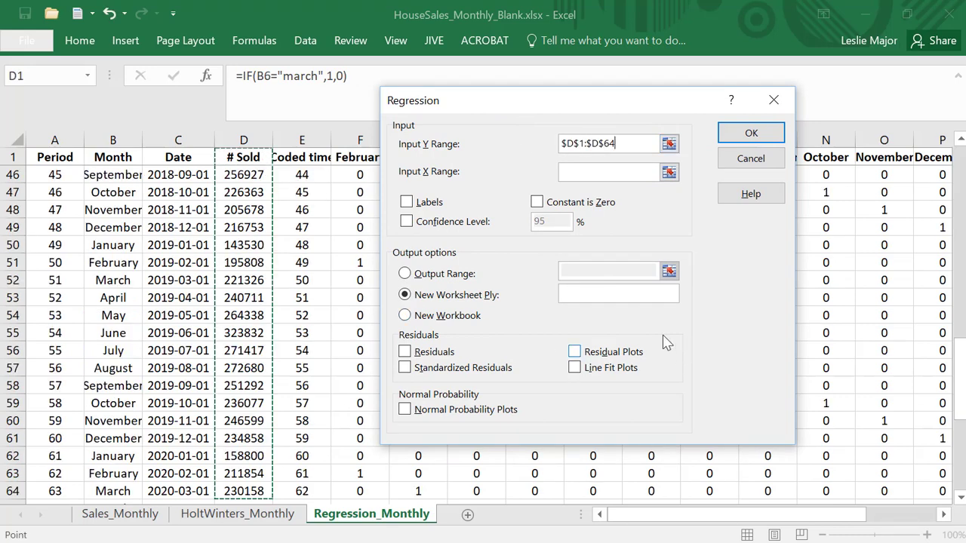
scroll(475, 211, "up", 4)
Set the Input X Range to Coded time through December, E1:P64
left_click(581, 171)
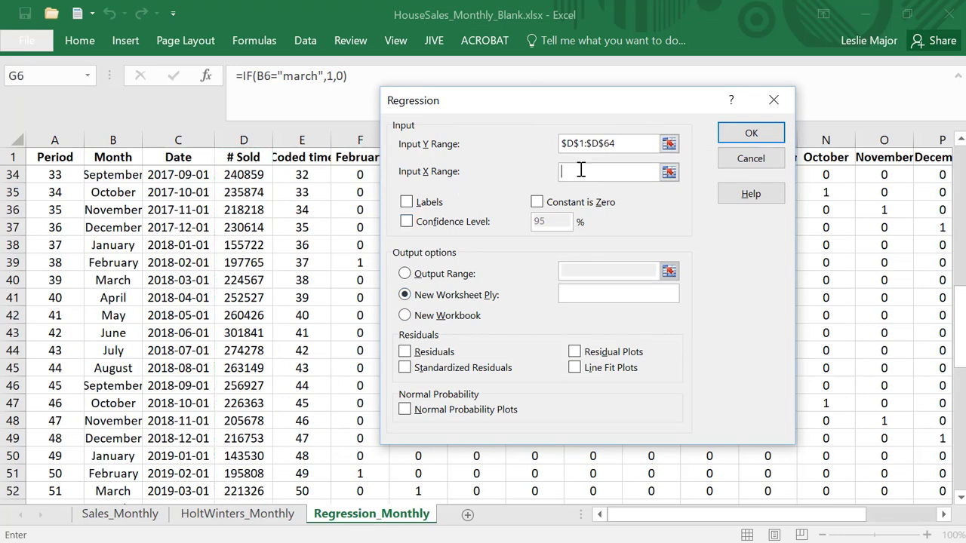
left_click(305, 158)
left_click_drag(436, 113, 394, 205)
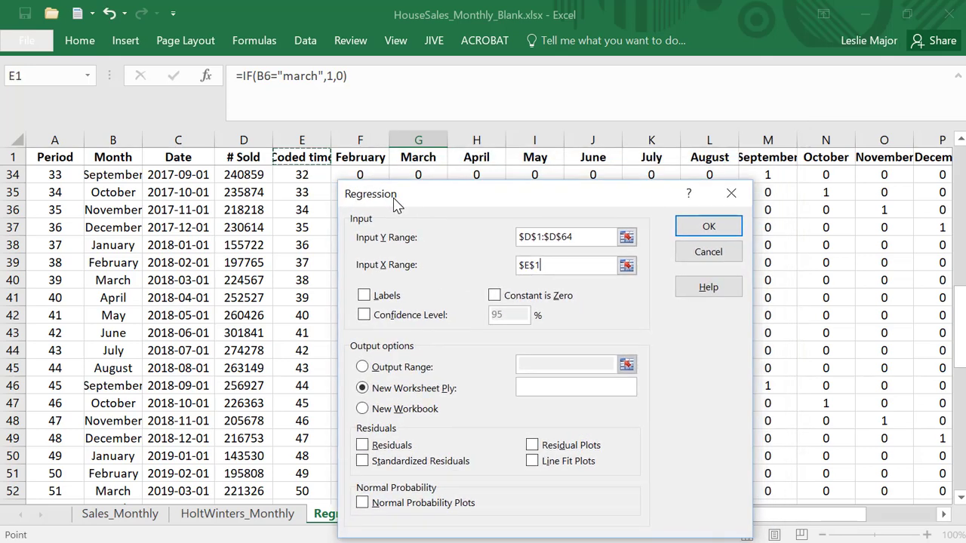
key("shift+Right")
key("shift+Right")
key("shift+Right")
key("shift+Right")
key("shift+Right")
key("shift+Right")
key("shift+Right")
key("shift+Right")
key("shift+Right")
key("shift+Right")
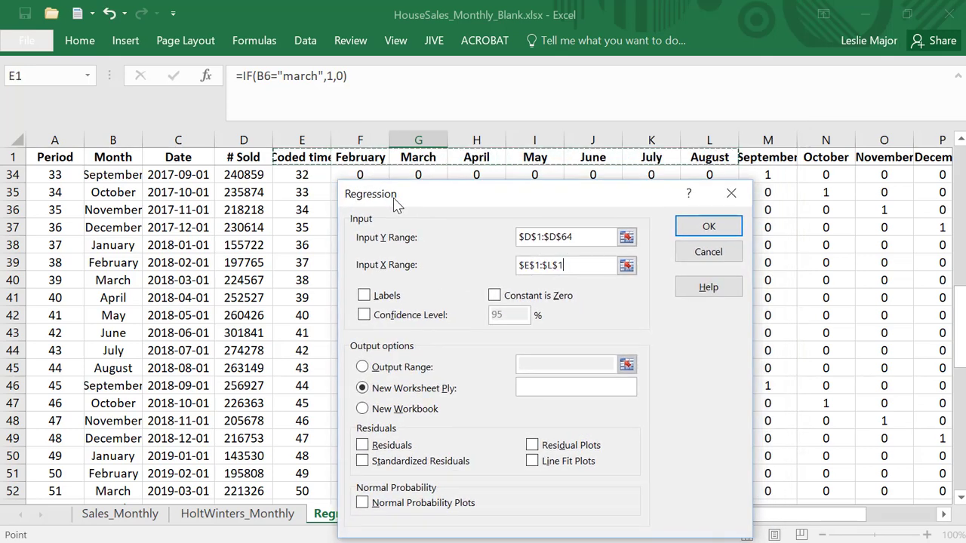
key("shift+Right")
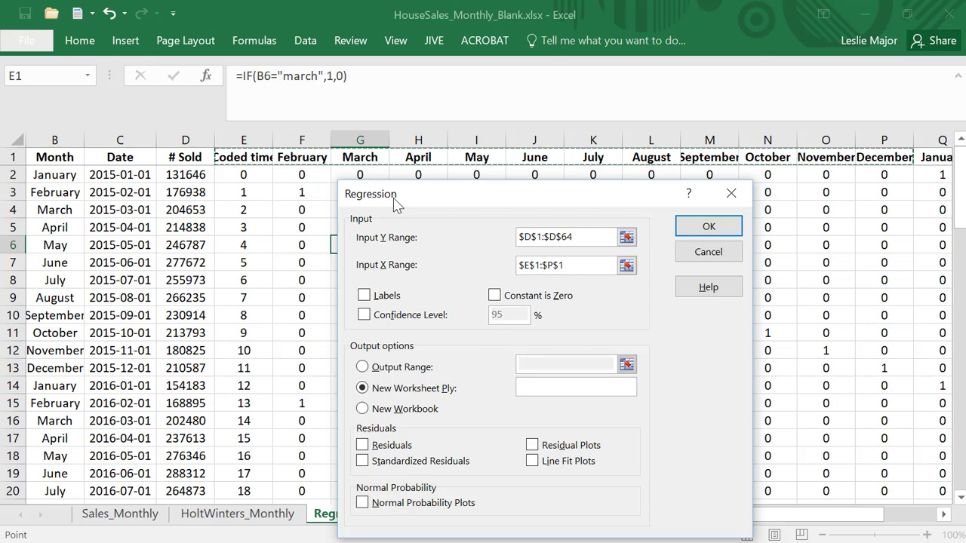
key("shift+Right")
key("shift+Left")
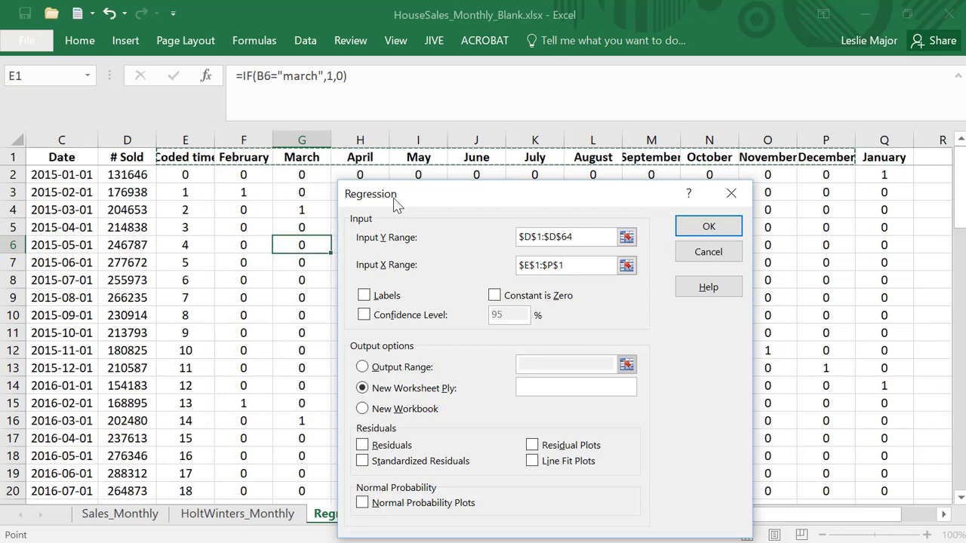
key("ctrl+shift+Down")
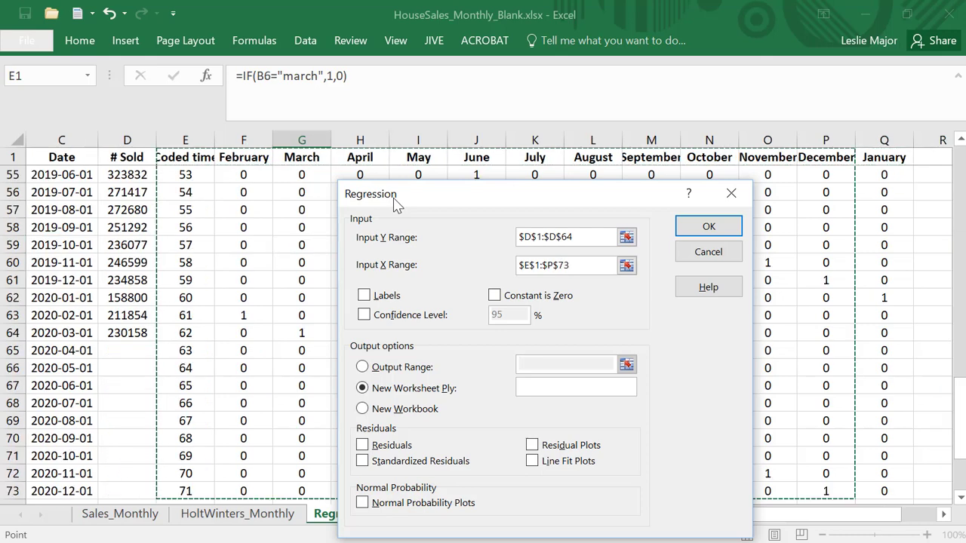
key("shift+Up")
key("shift+Up")
key("shift+Up")
key("shift+Up")
key("shift+Up")
key("shift+Up")
key("shift+Up")
key("shift+Up")
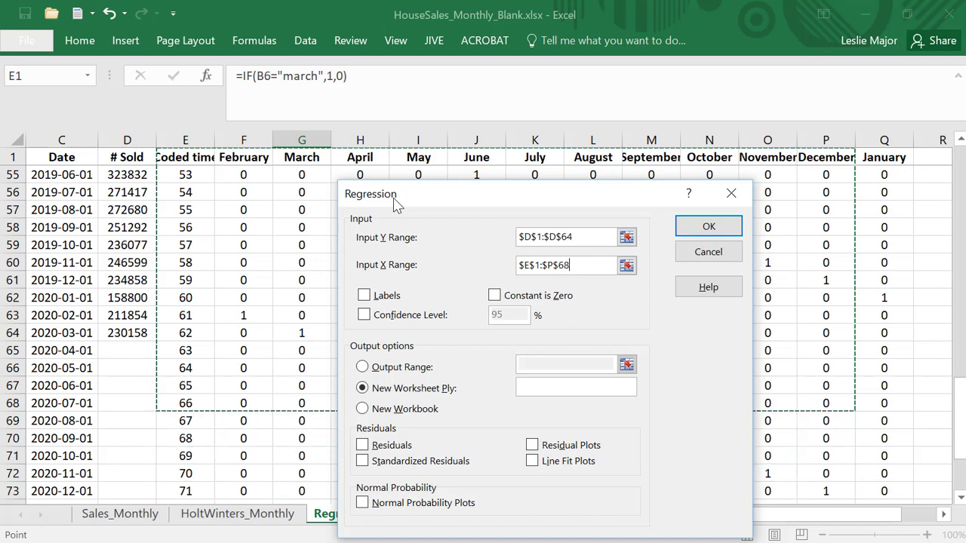
key("shift+Up")
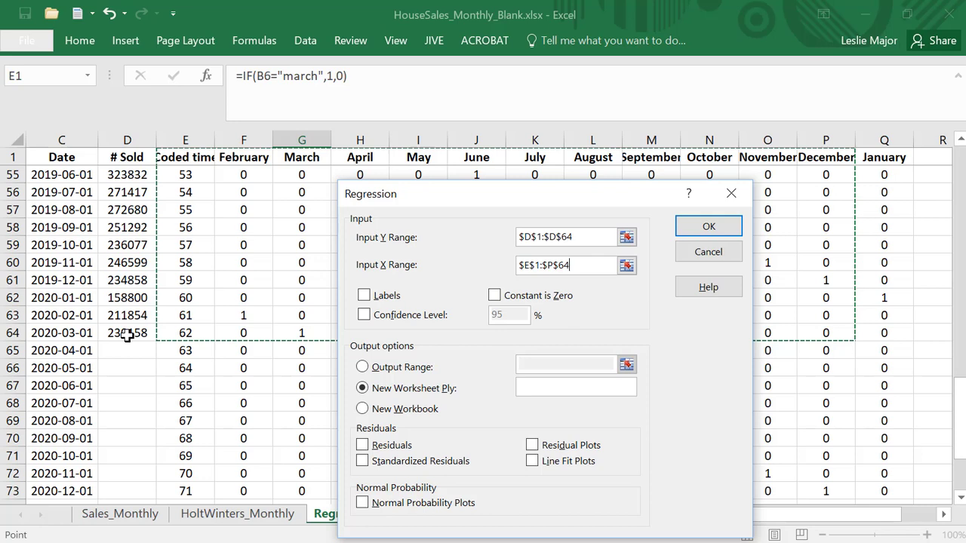
Tick Labels and Residuals, output to a new RegrOutput sheet, and run the regression
left_click(385, 301)
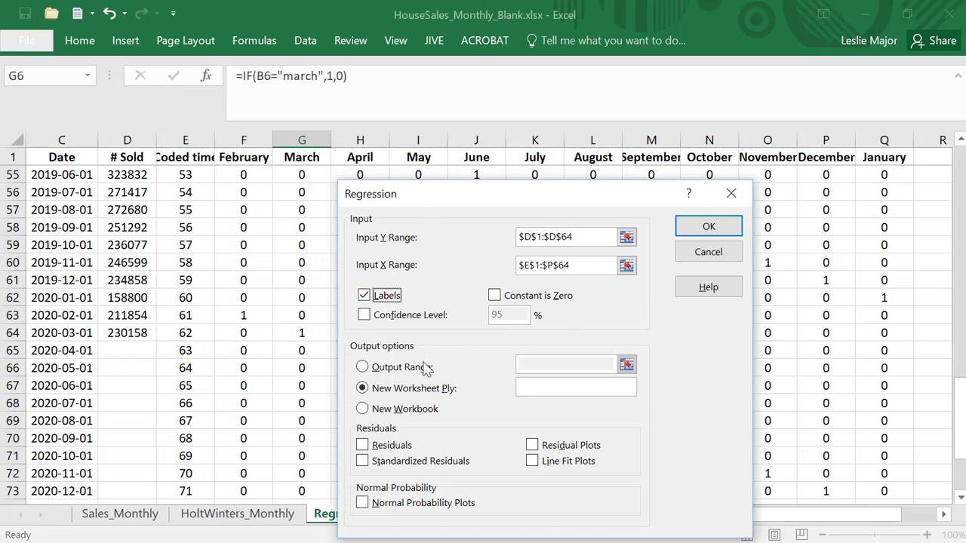
left_click(561, 390)
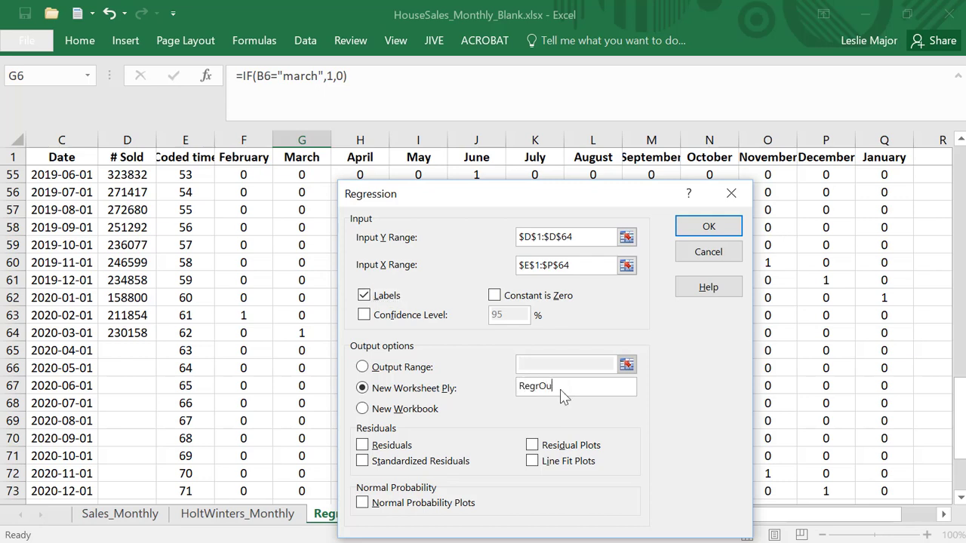
left_click(372, 451)
left_click(690, 230)
Copy the coefficients table A16:B29 from RegrOutput
left_click(619, 321)
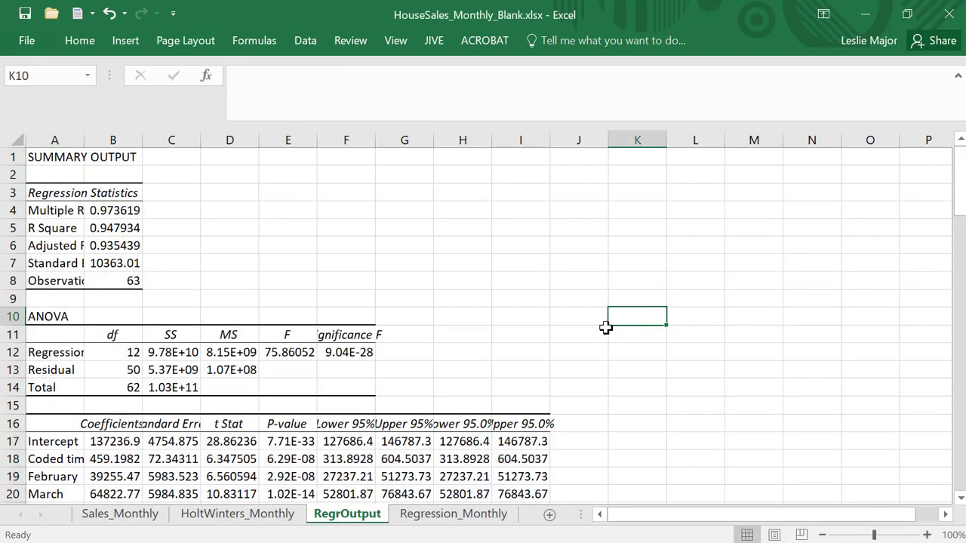
scroll(484, 420, "down", 4)
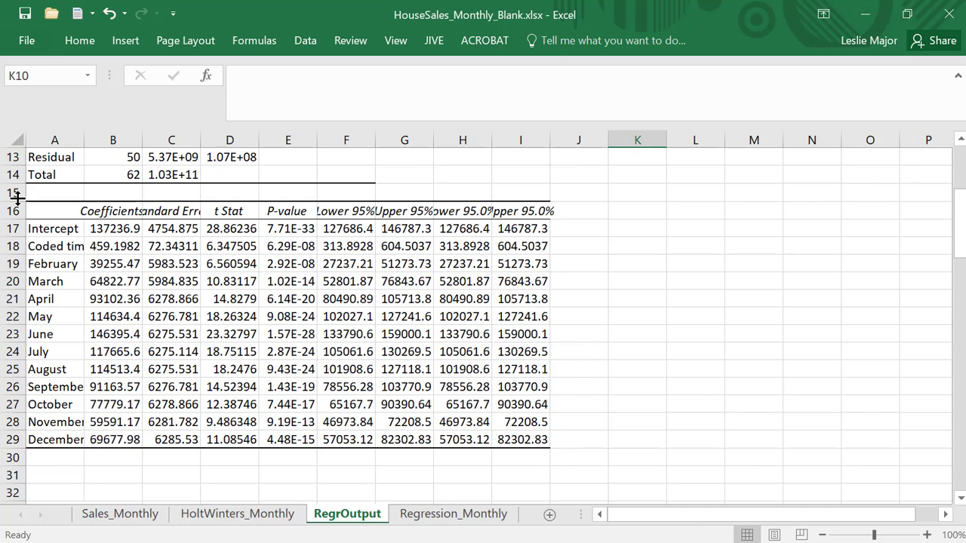
left_click(40, 210)
left_click_drag(92, 232, 136, 436)
key("ctrl+c")
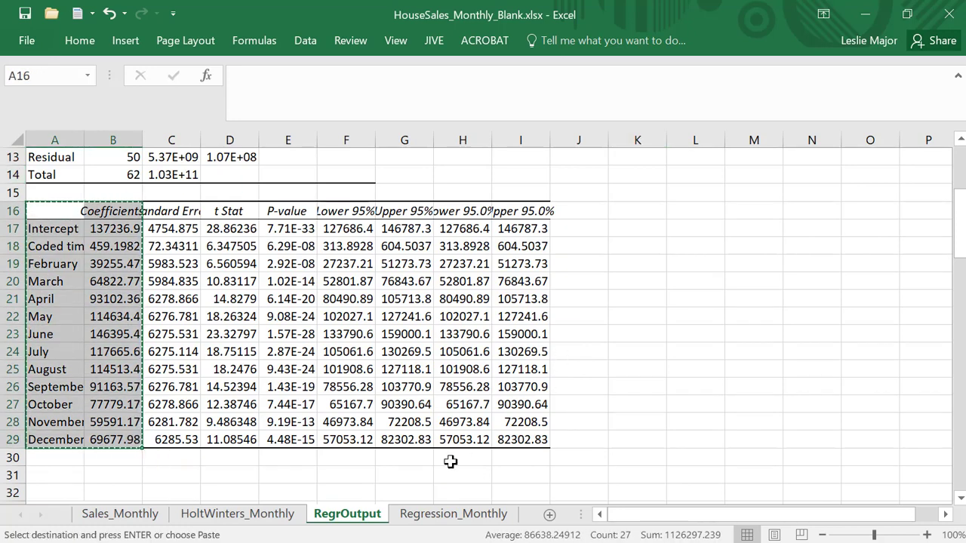
Paste the coefficients table into S4 on Regression_Monthly
left_click(453, 515)
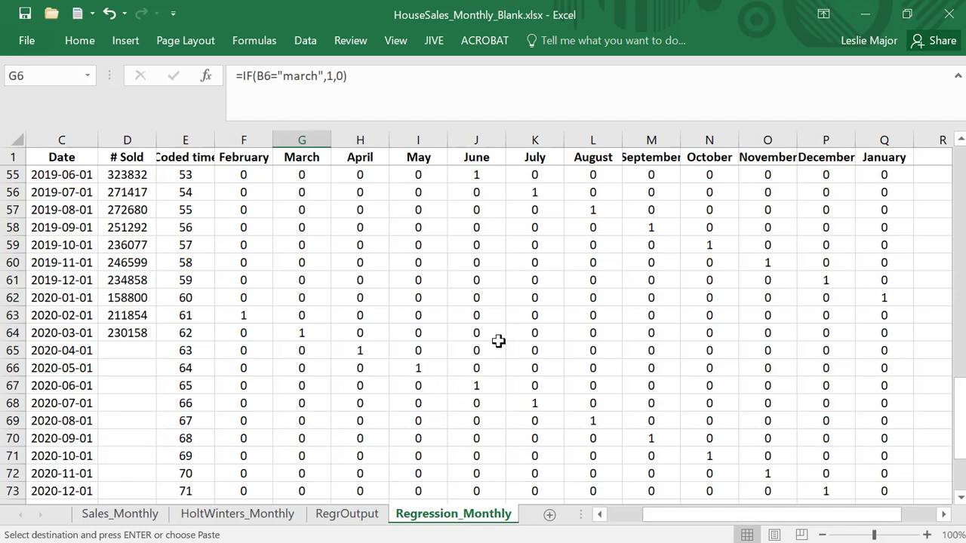
scroll(499, 341, "down", 2, "ctrl")
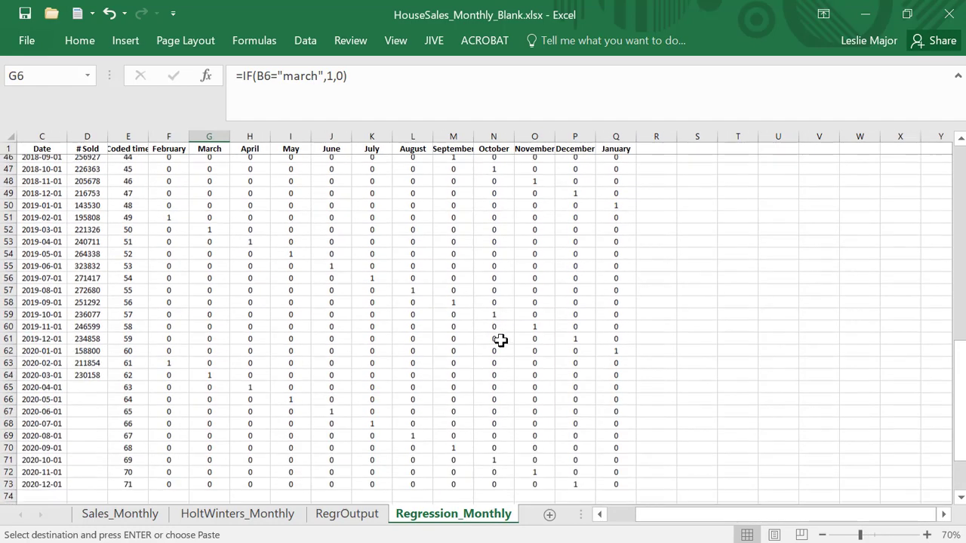
scroll(747, 264, "up", 15)
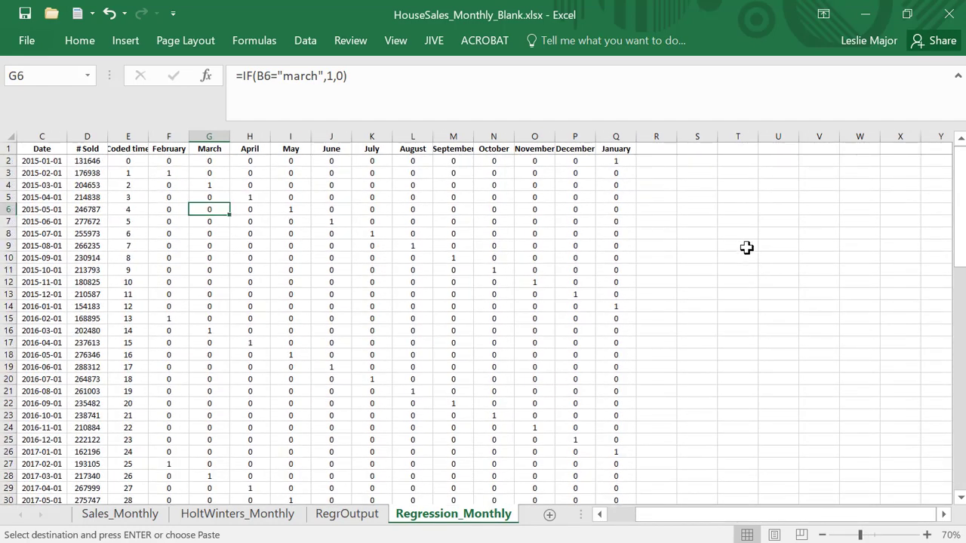
left_click(703, 187)
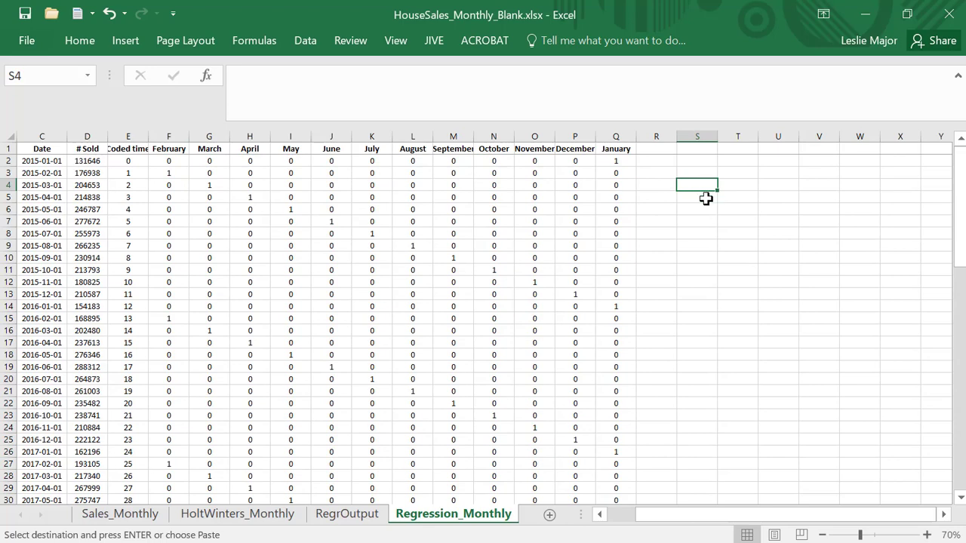
key("ctrl+v")
left_click(798, 310)
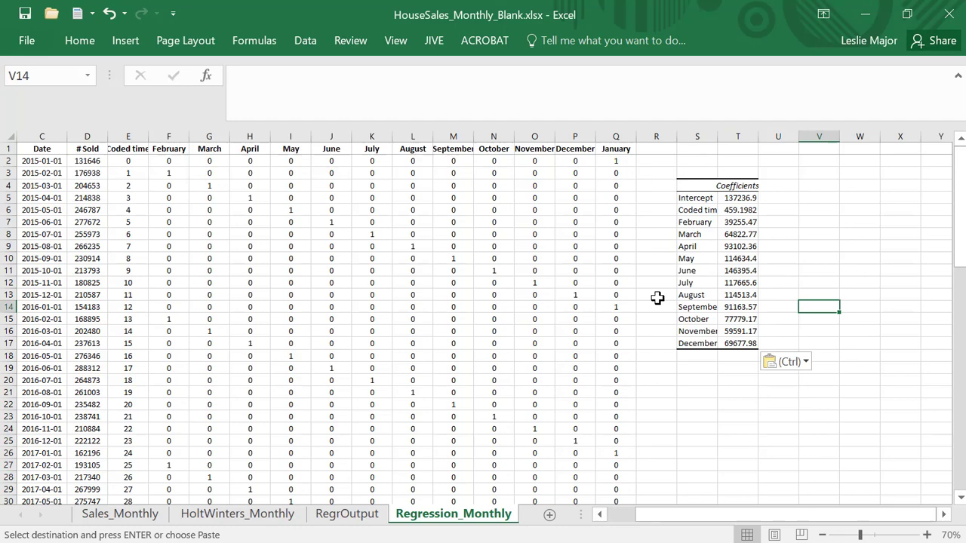
Select the Predicted # Sold and Residuals columns on RegrOutput down to the last row
left_click(378, 516)
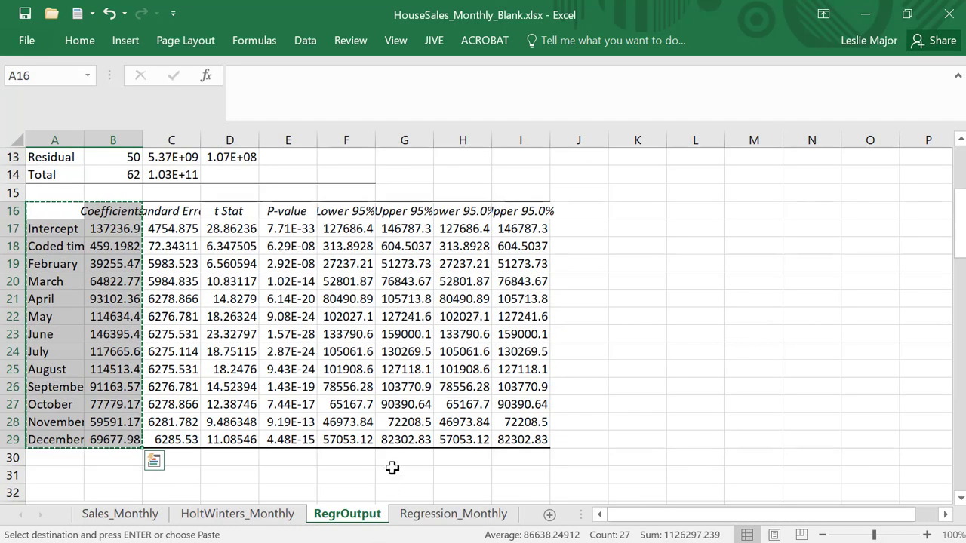
scroll(396, 448, "down", 7)
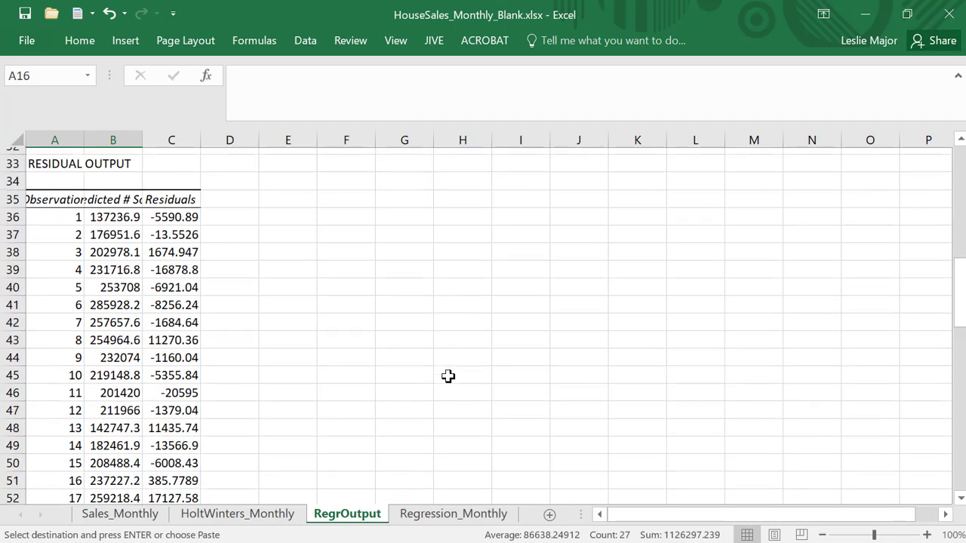
left_click(123, 173)
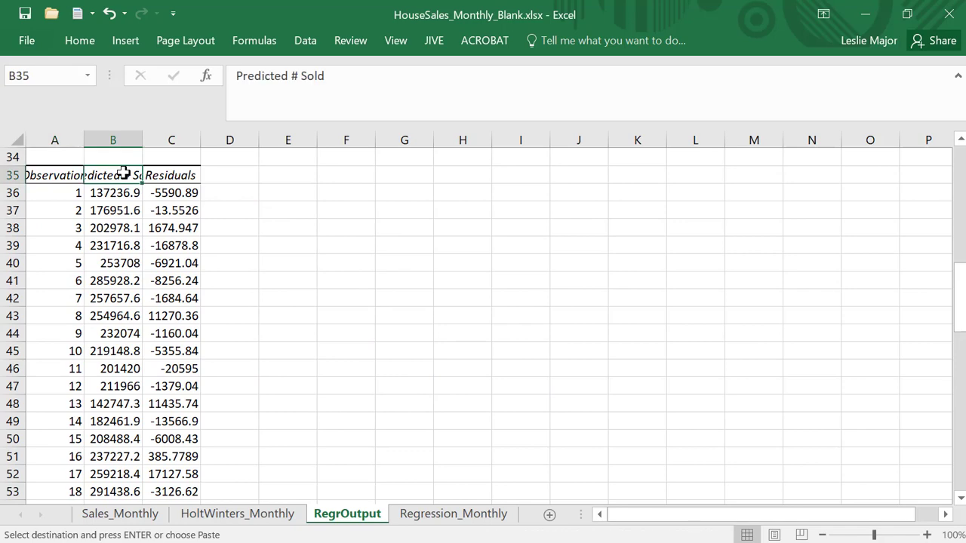
left_click(153, 174, "shift")
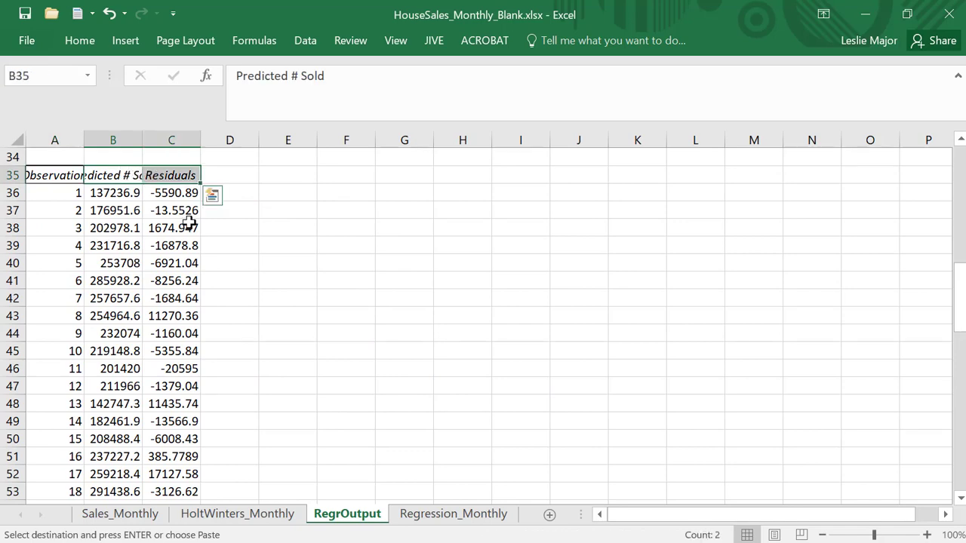
key("ctrl+shift+Down")
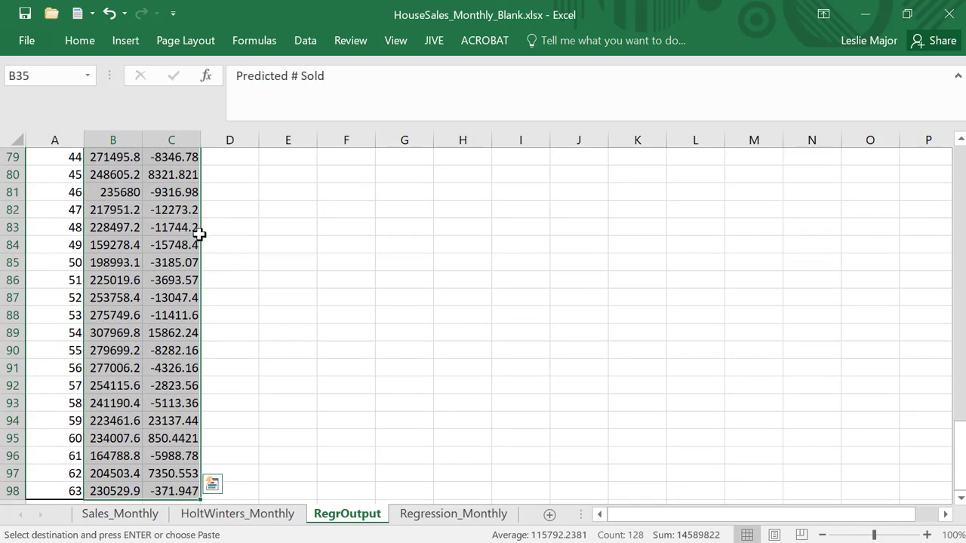
scroll(371, 407, "up", 16)
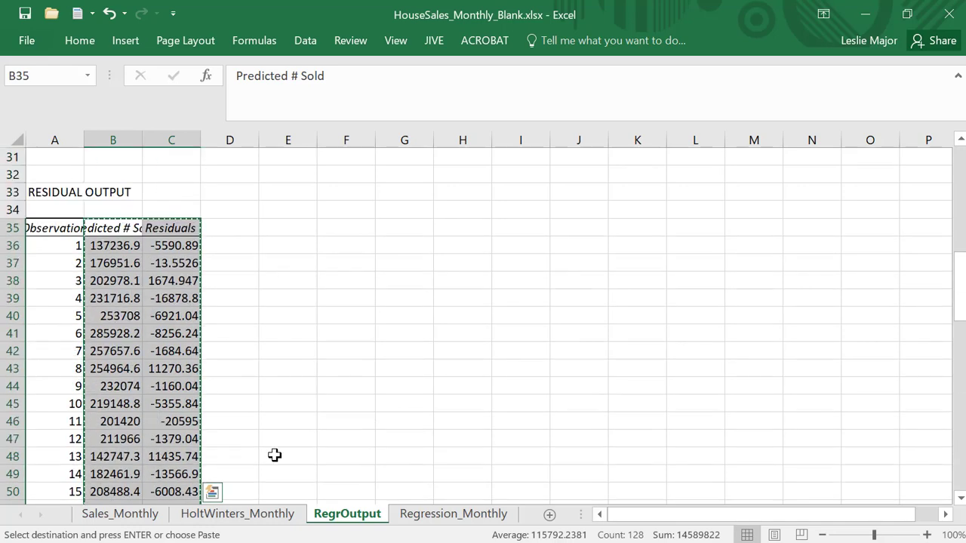
Paste the predicted values and residuals at V1 on Regression_Monthly
left_click(254, 521)
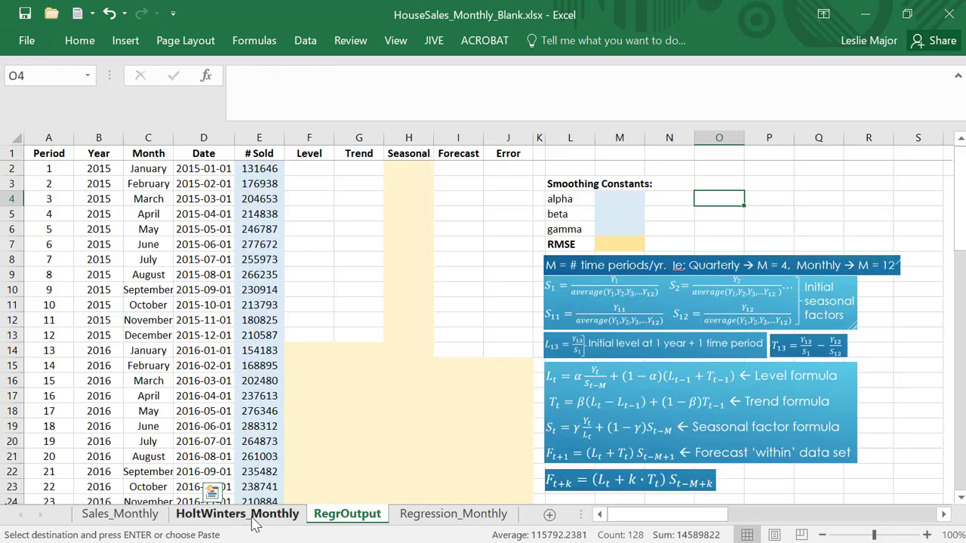
left_click(427, 520)
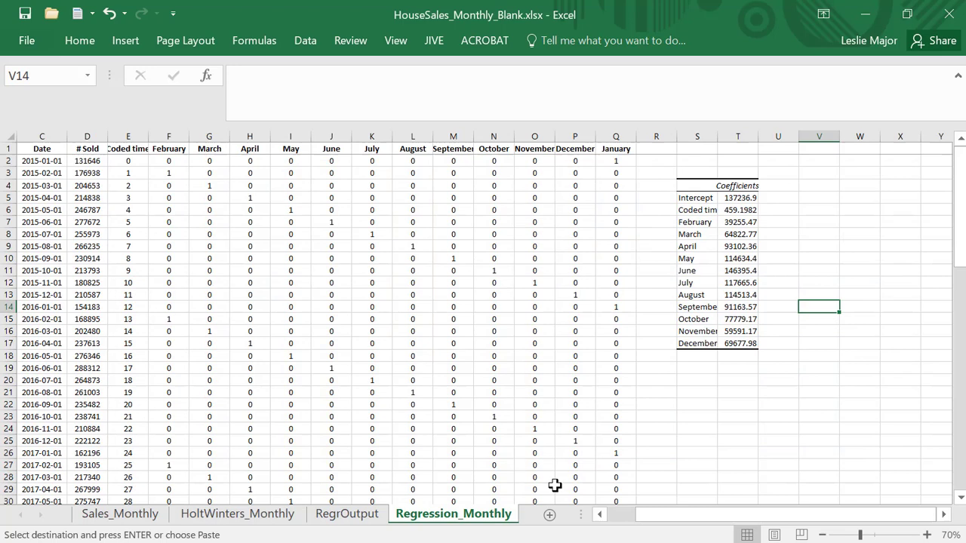
left_click(826, 149)
key("ctrl+v")
Insert two empty columns at R
left_click(883, 292)
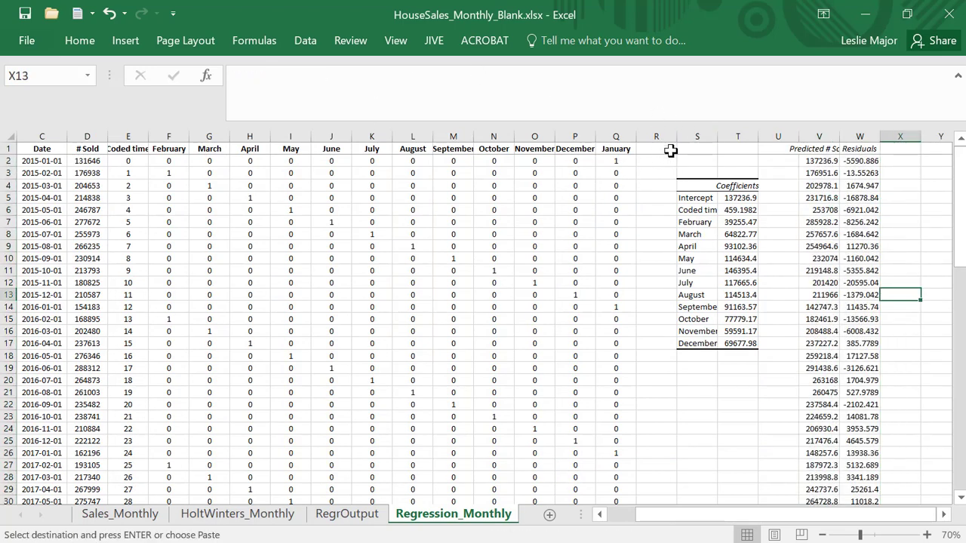
right_click(647, 138)
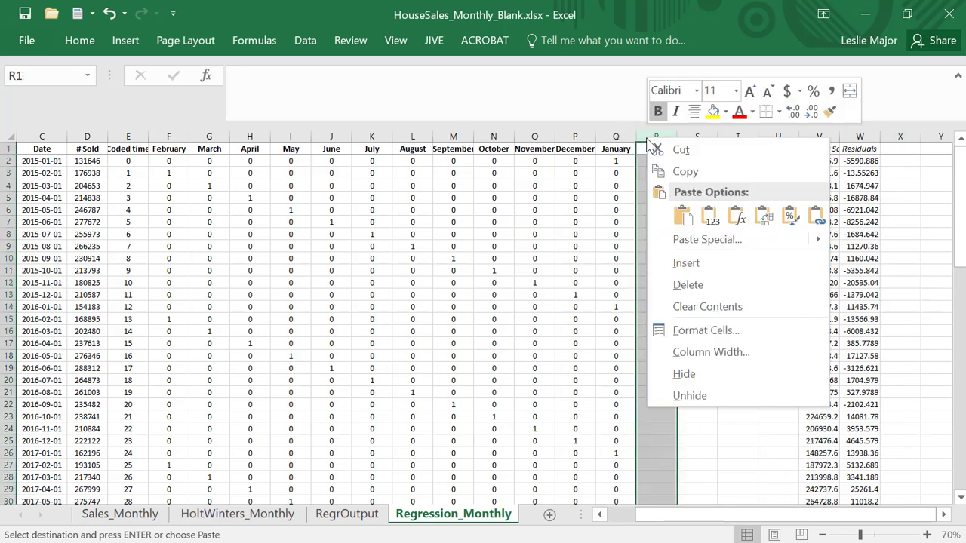
left_click(686, 262)
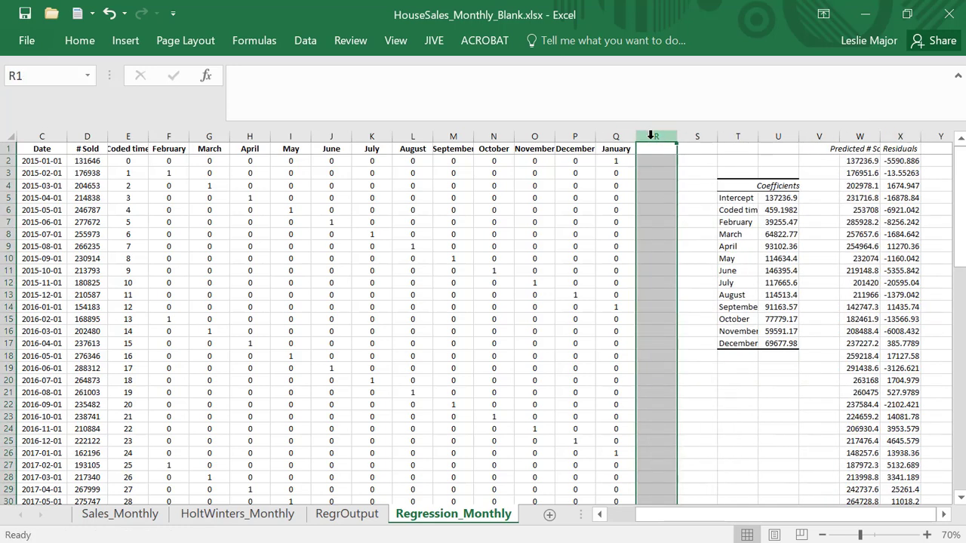
right_click(651, 136)
left_click(684, 262)
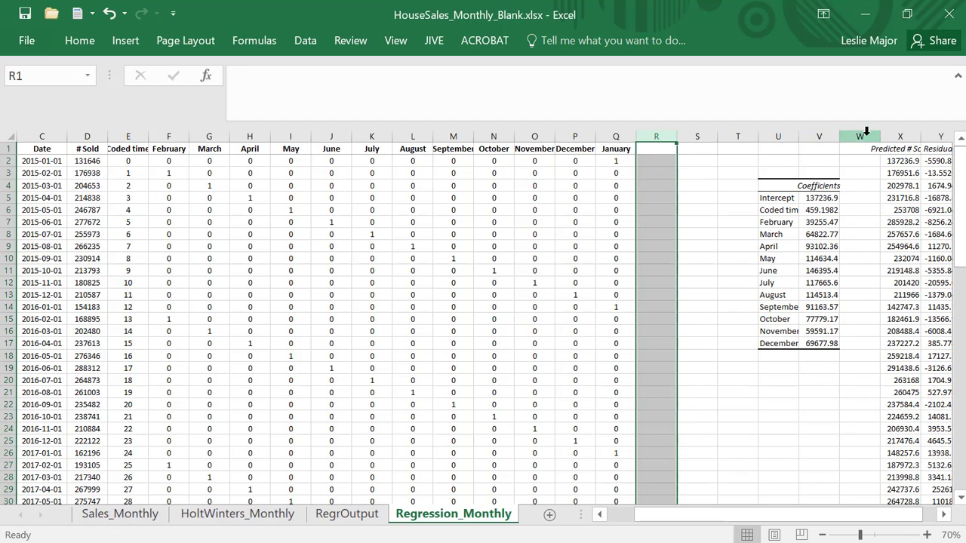
Cut the Predicted # Sold and Residuals columns and paste them into R–S
left_click_drag(901, 136, 935, 136)
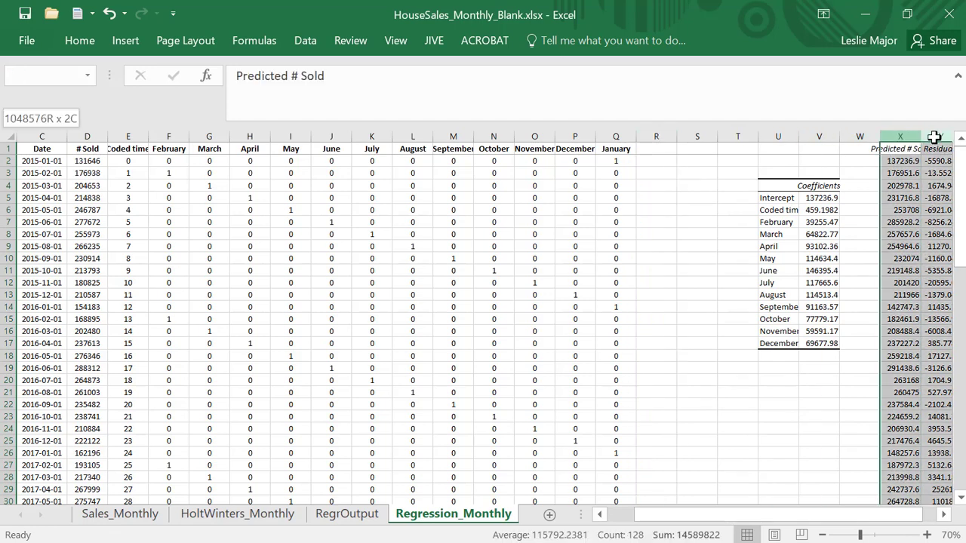
right_click(934, 138)
left_click(848, 170)
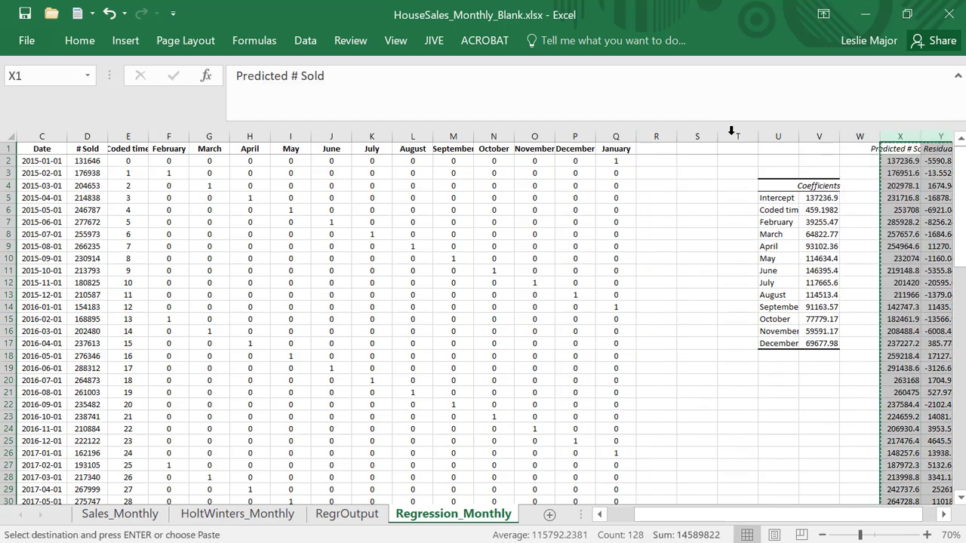
right_click(660, 137)
left_click(696, 215)
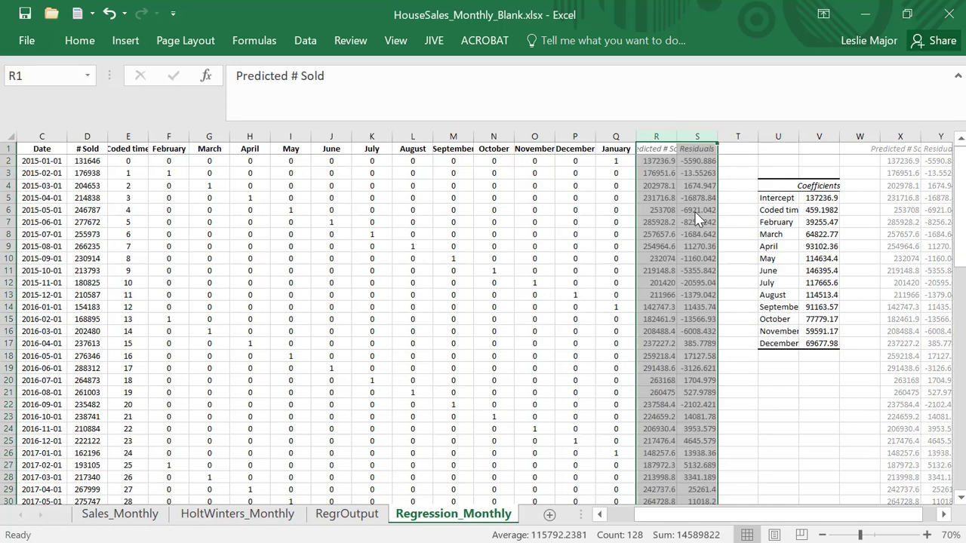
left_click(701, 210)
Autofit column R so full predicted and residual values show
left_click(650, 149)
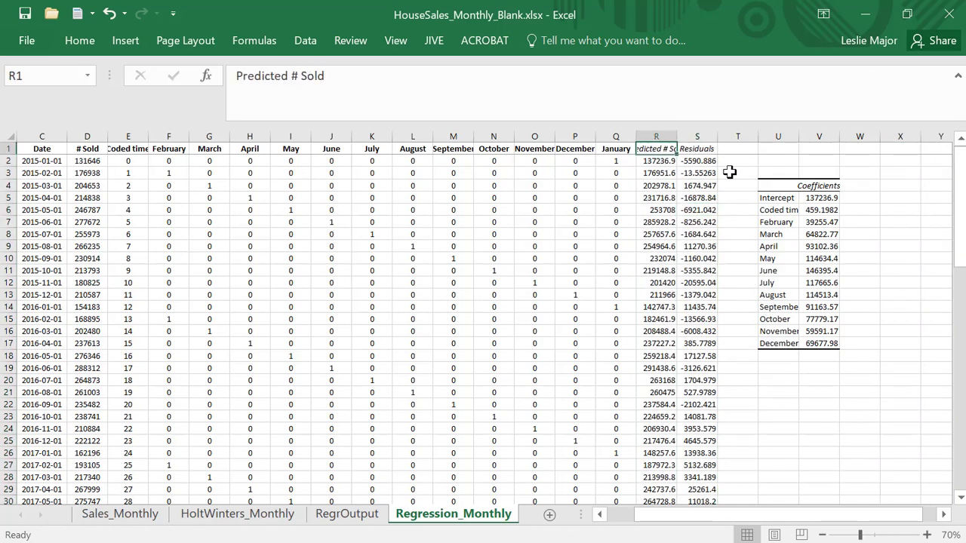
double_click(677, 138)
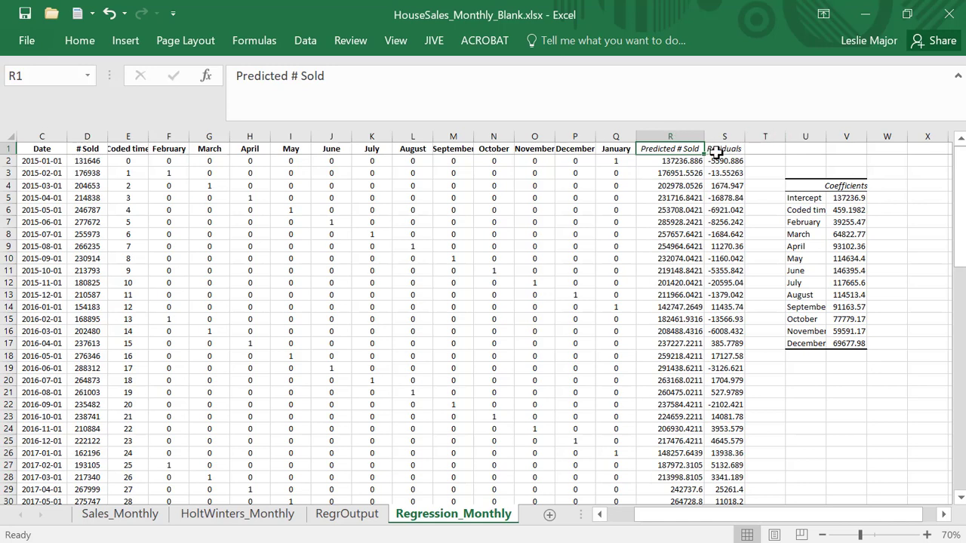
left_click(687, 172)
left_click(727, 161)
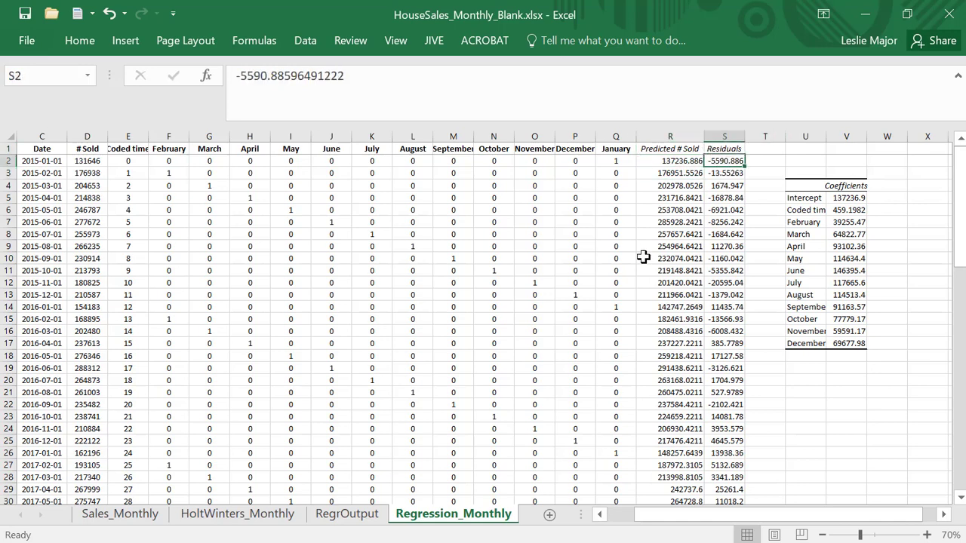
Enter the label RMSE in U1, abandoning a half-typed =sqr formula in U2
left_click(805, 148)
type("RMSE")
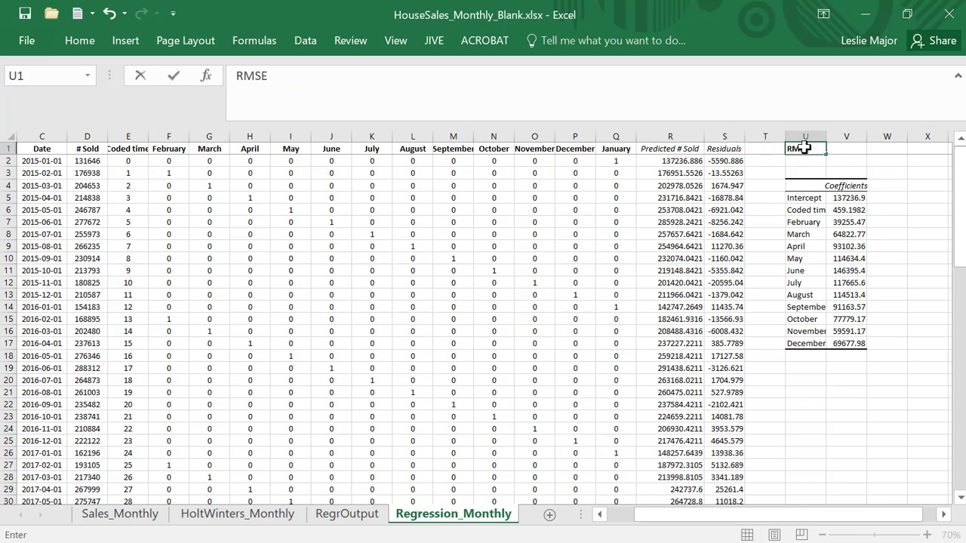
key("Return")
type("=sqr")
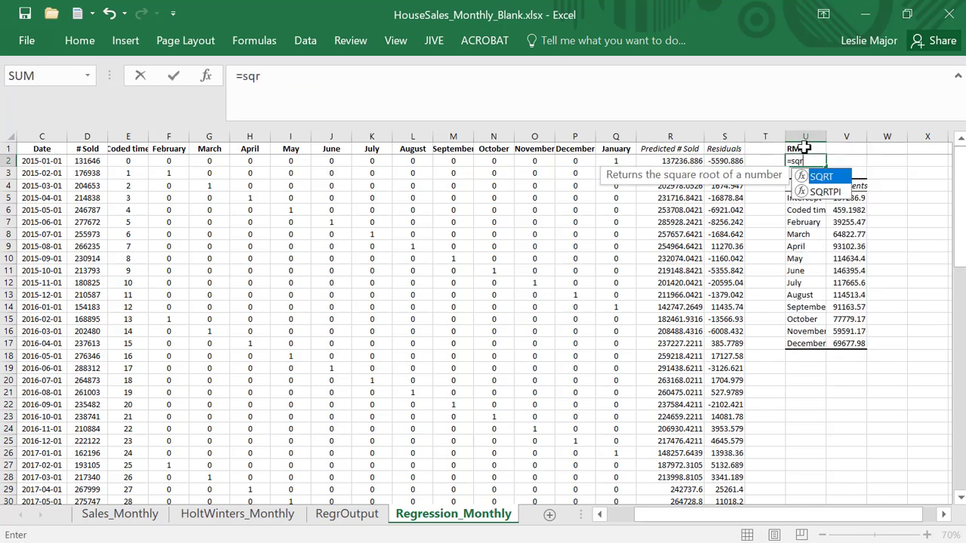
key("BackSpace")
key("BackSpace")
key("BackSpace")
key("Escape")
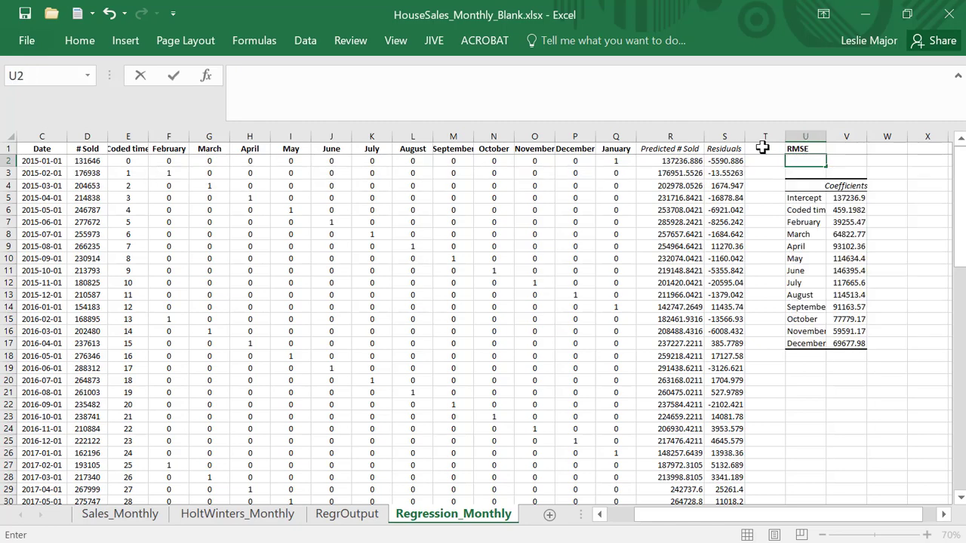
left_click(733, 297)
scroll(733, 297, "up", 7, "ctrl")
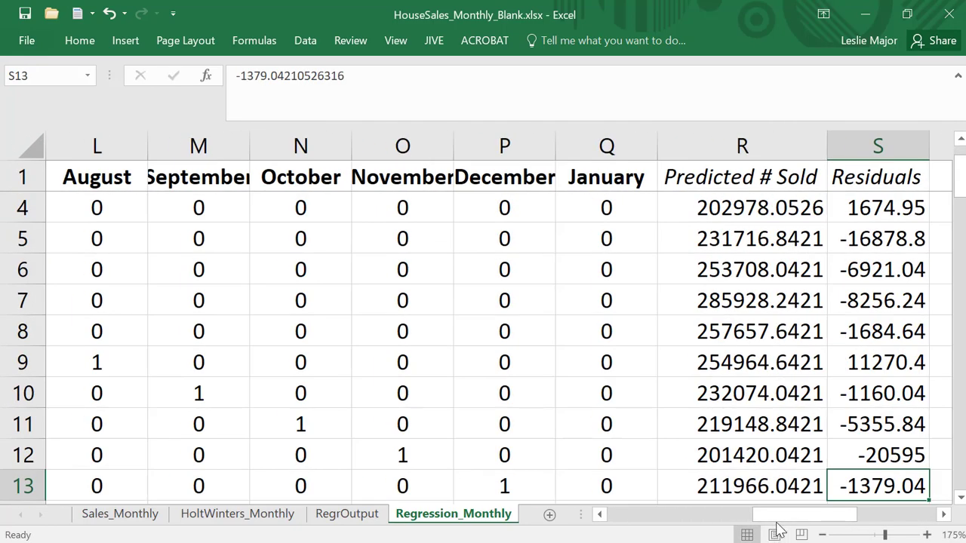
left_click_drag(778, 519, 868, 518)
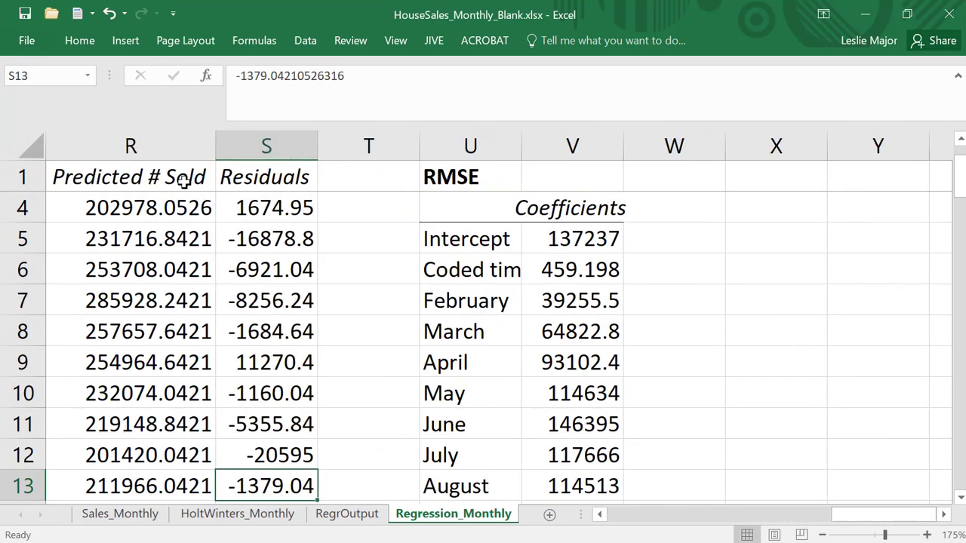
Return from RegrOutput to Regression_Monthly and scroll to the residuals, RMSE label and coefficients
left_click(332, 513)
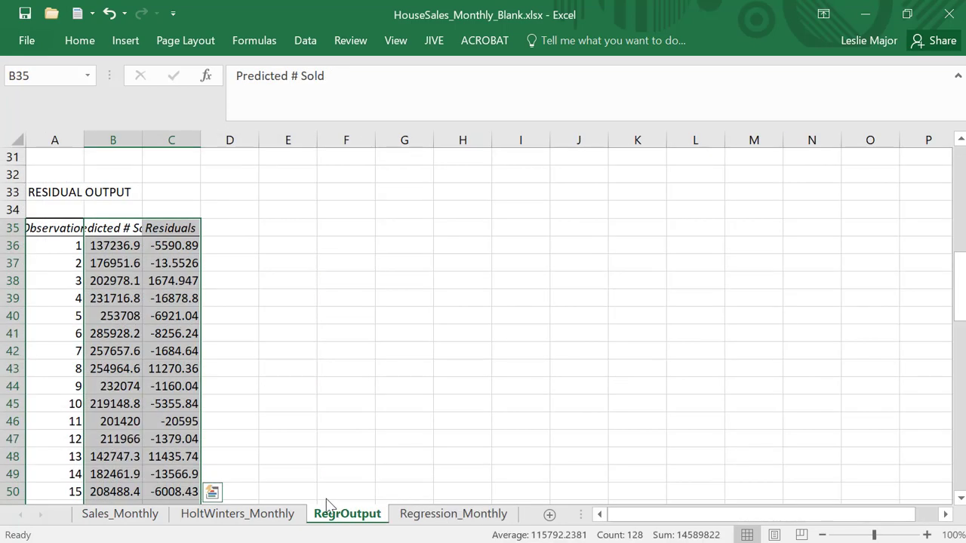
scroll(96, 246, "up", 10)
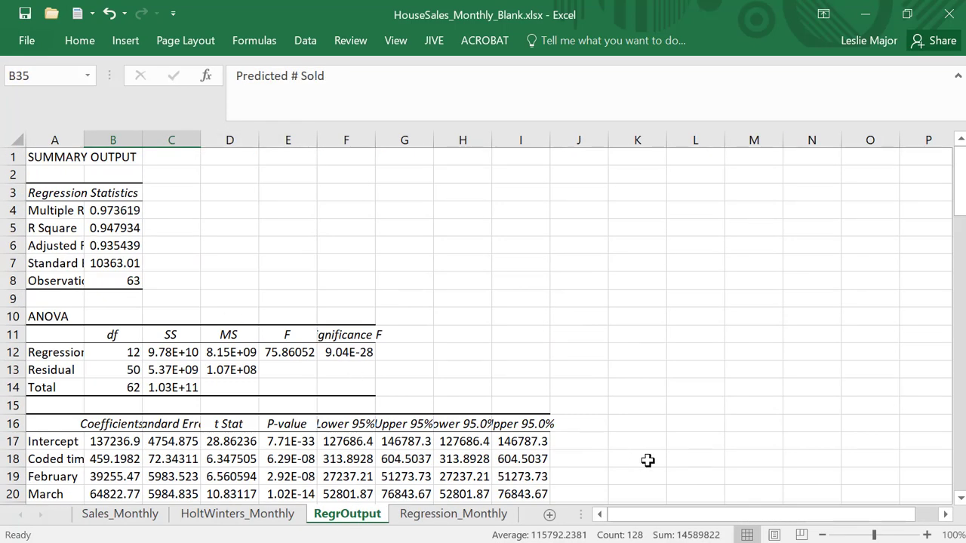
scroll(192, 347, "down", 5)
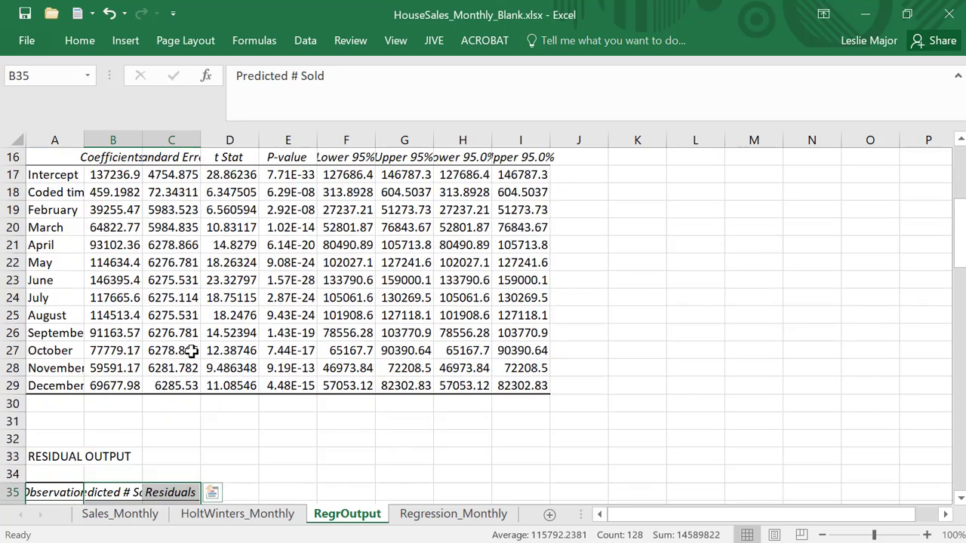
scroll(192, 351, "down", 3)
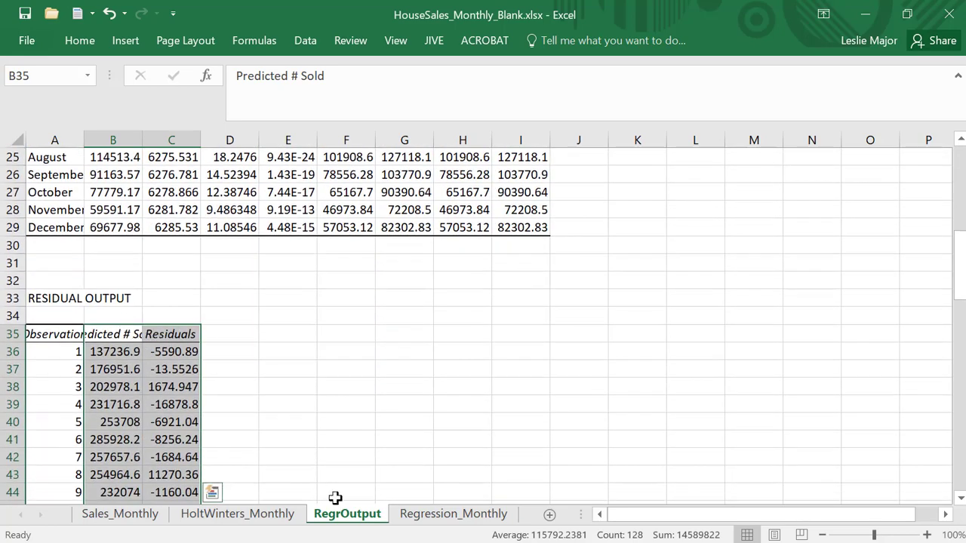
left_click(443, 521)
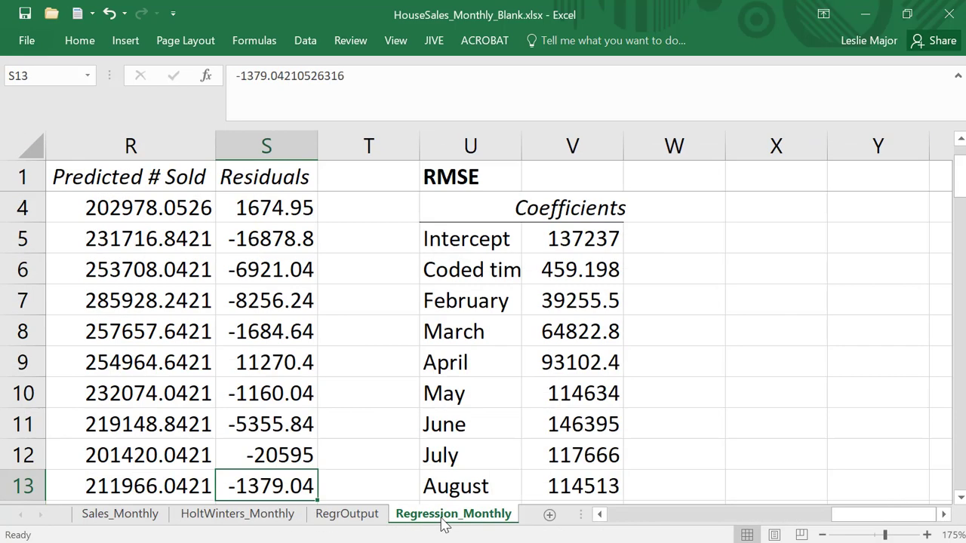
scroll(380, 352, "down", 4)
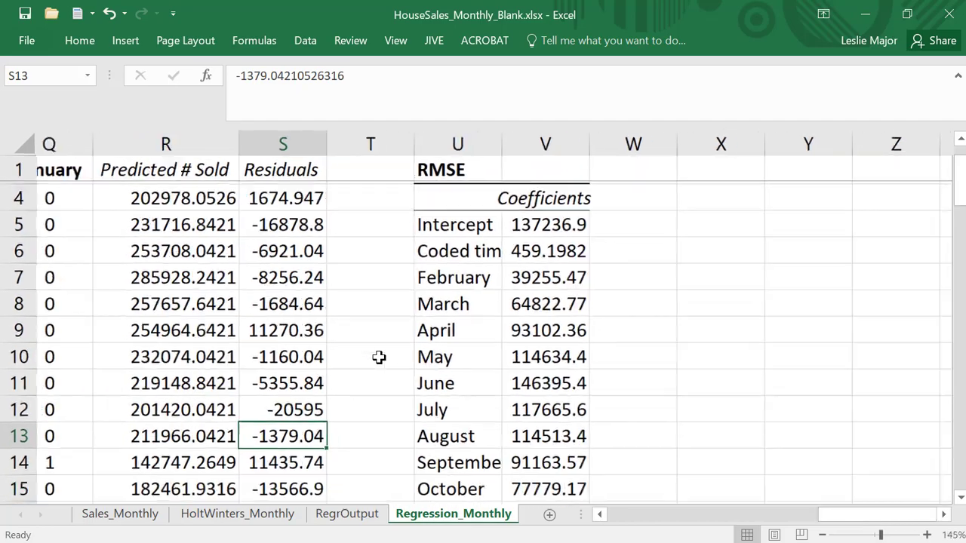
left_click_drag(856, 519, 653, 520)
scroll(603, 390, "down", 3)
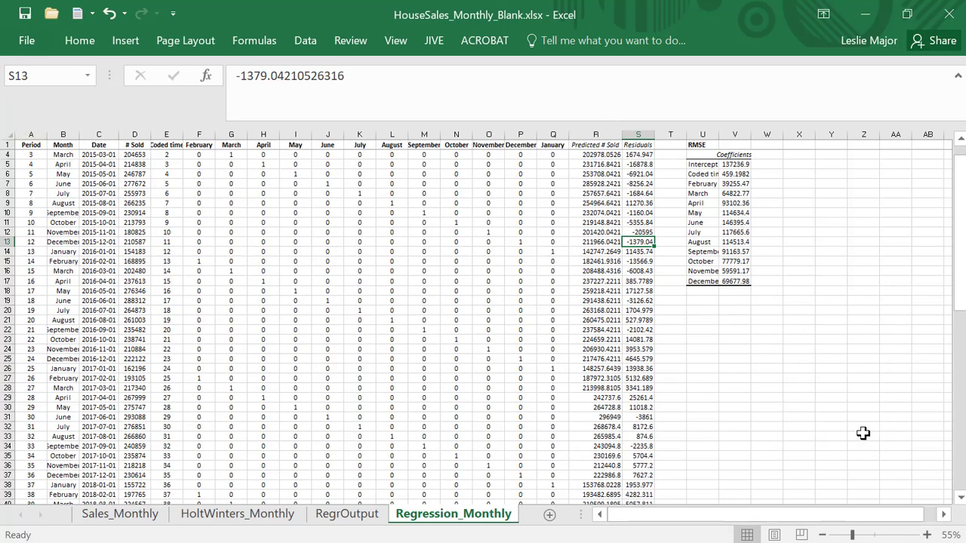
scroll(863, 434, "up", 3)
left_click_drag(785, 516, 886, 503)
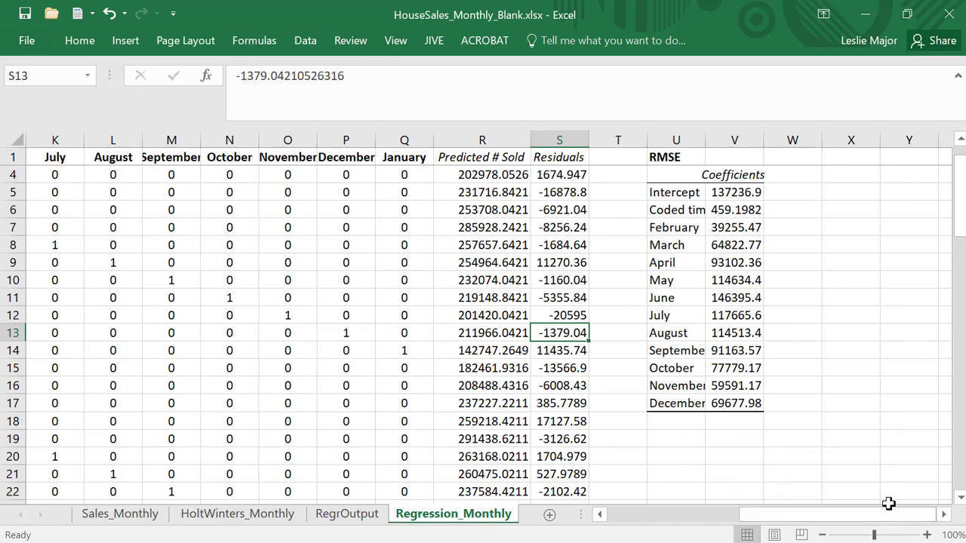
scroll(845, 302, "up", 1)
Enter =sqrt(sumsq(S2:S64)/count(S2:S64)) in V1, accepting the parenthesis fix, giving 9232.102
left_click(743, 155)
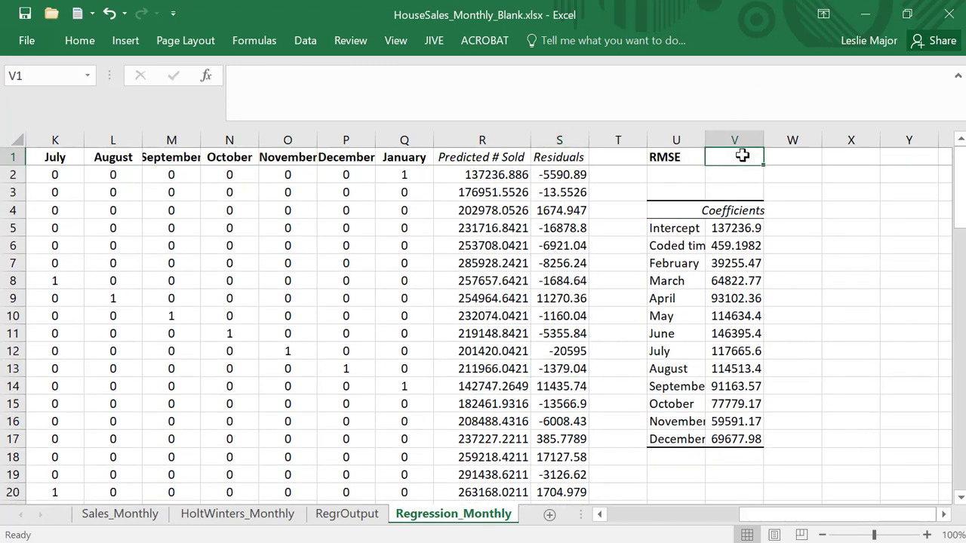
type("=sqrt(s")
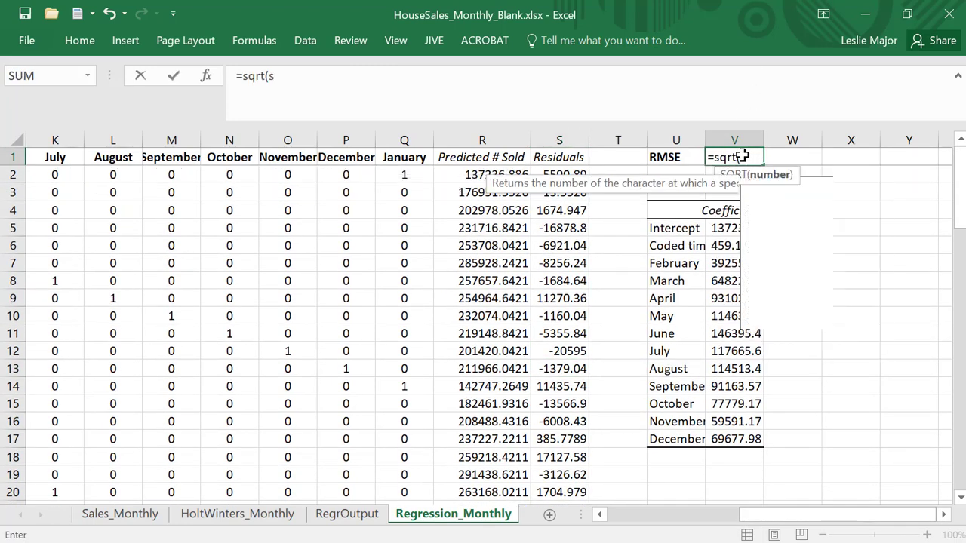
type("umsq(")
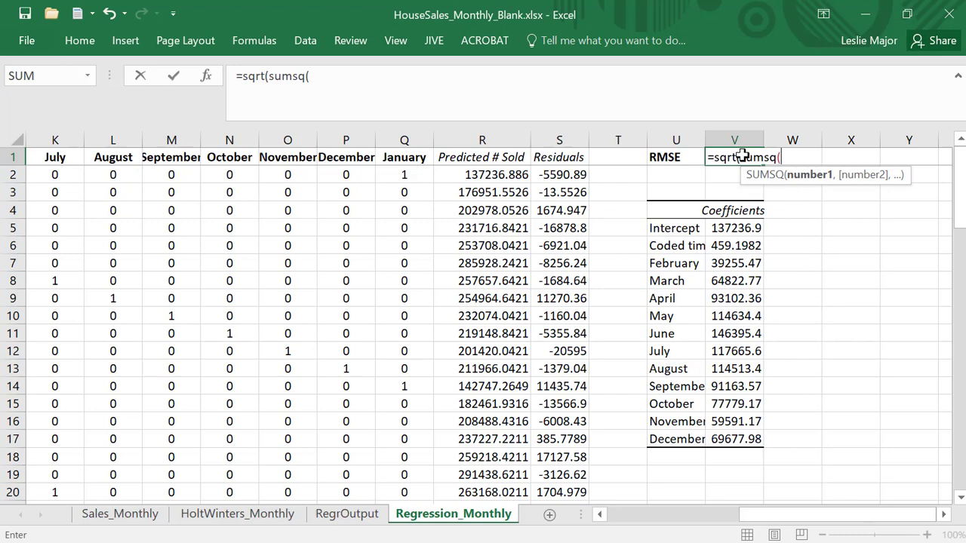
left_click(565, 177)
key("ctrl+shift+Down")
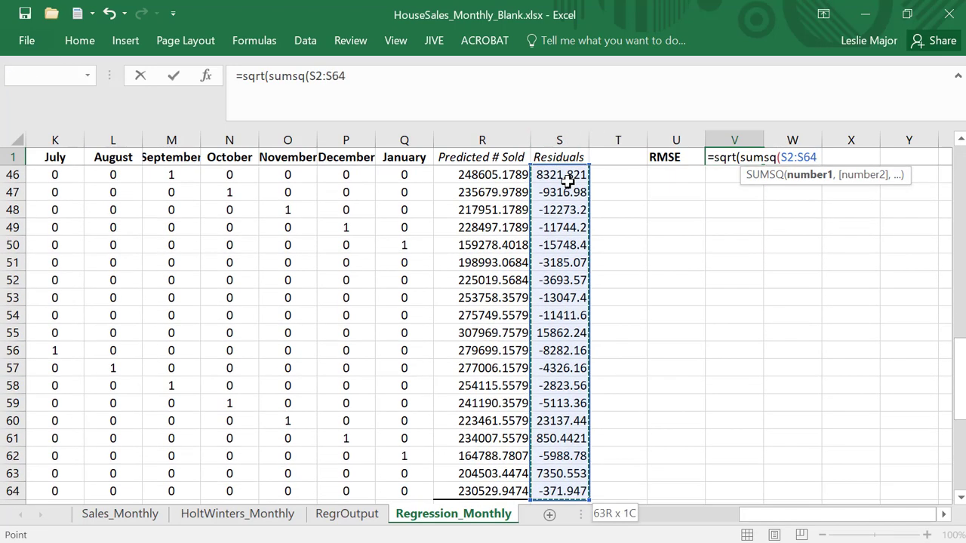
type(")/count(S2:S")
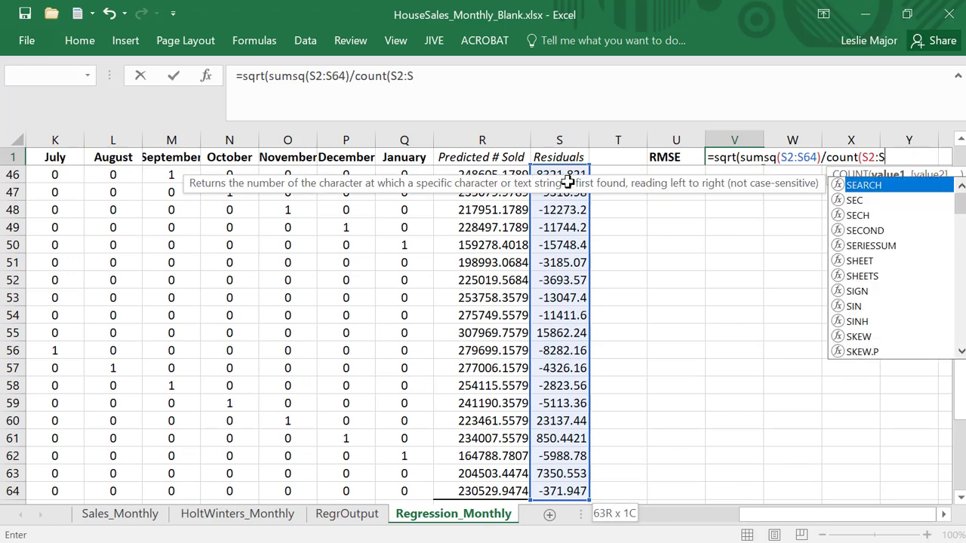
type("64)")
key("Return")
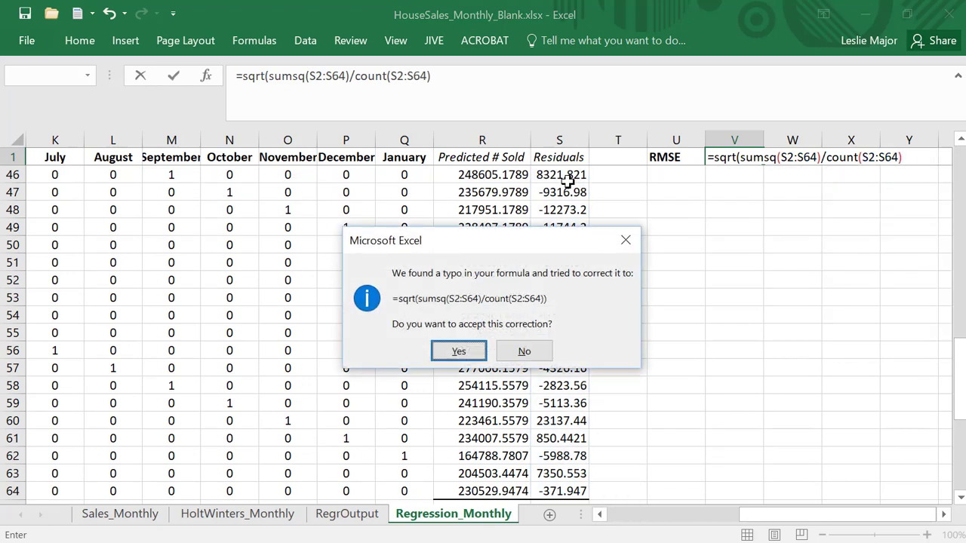
key("Return")
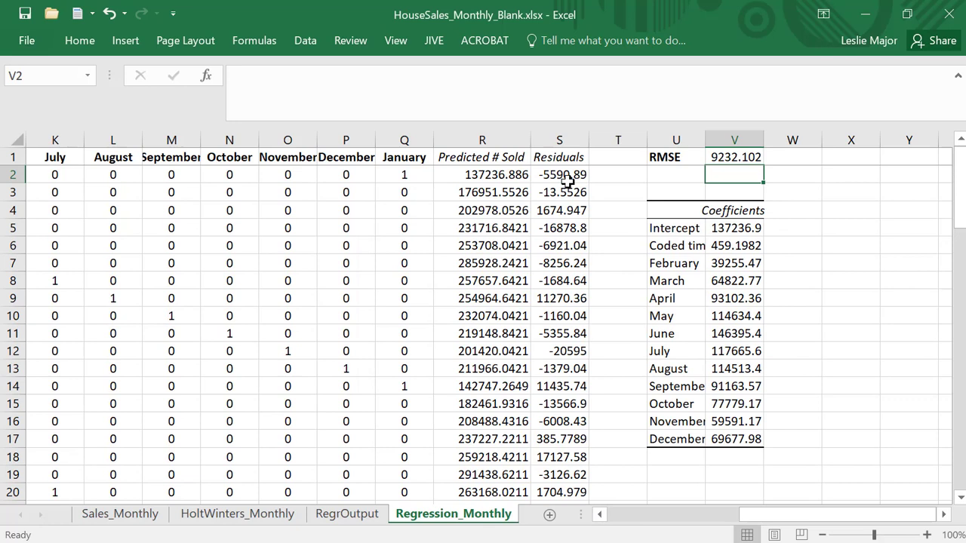
left_click(777, 227)
left_click(743, 156)
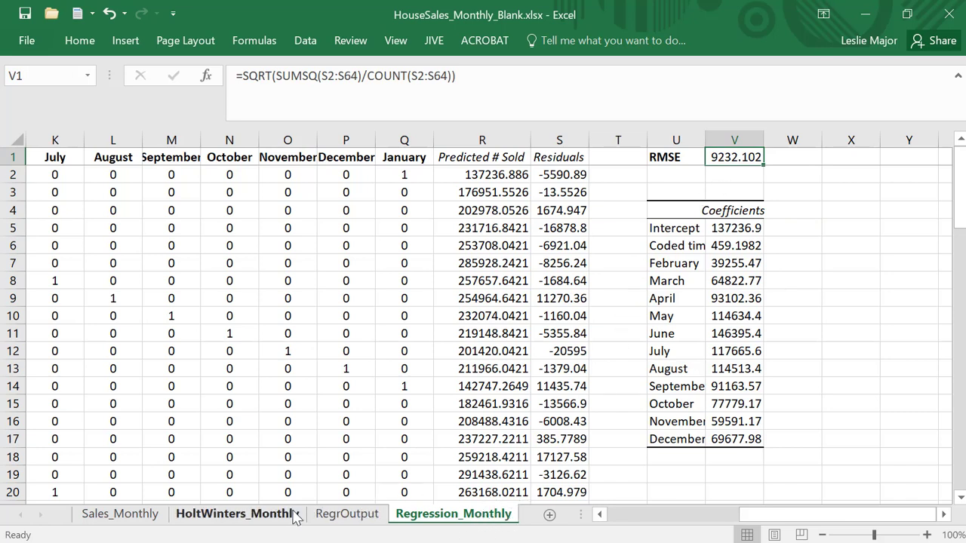
left_click(254, 519)
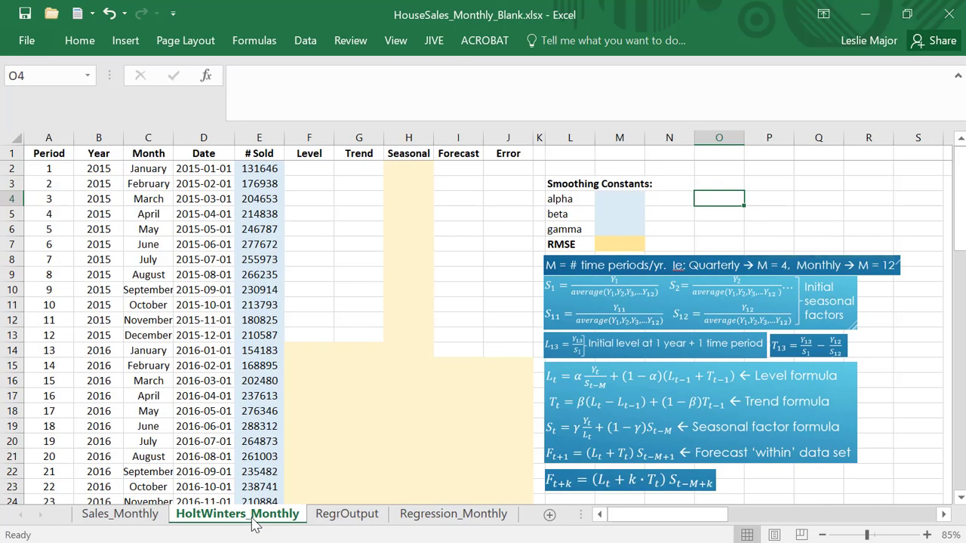
key("alt+Tab")
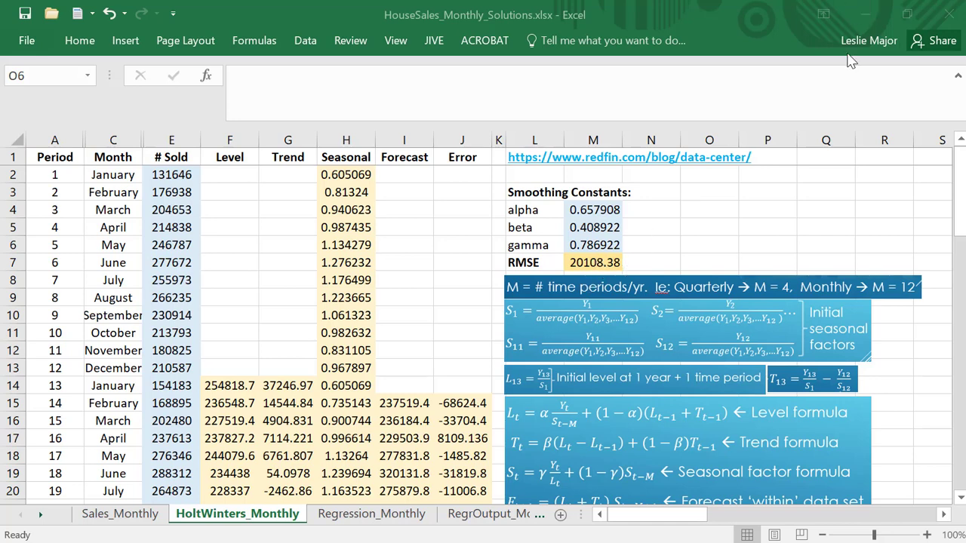
Type the note 'regresion method better' in V2
left_click(868, 14)
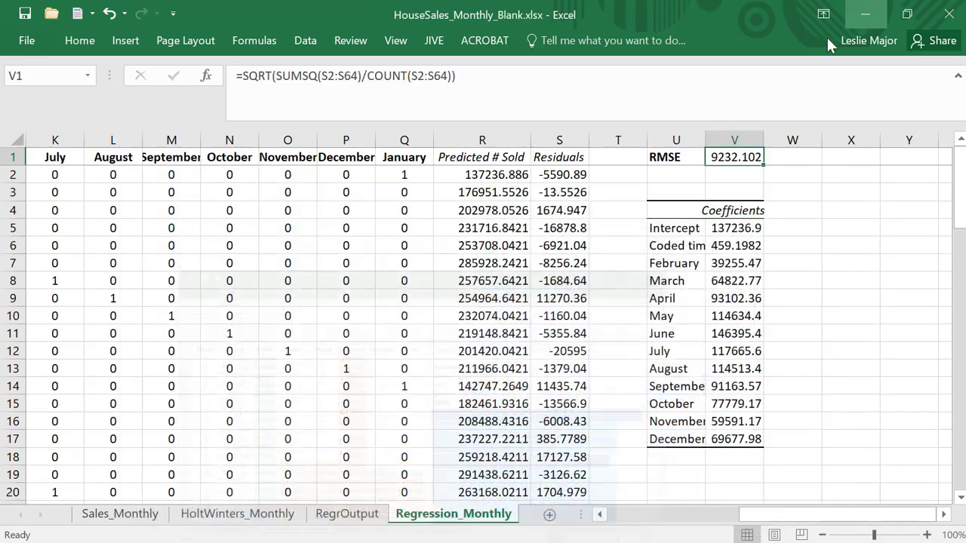
left_click(726, 178)
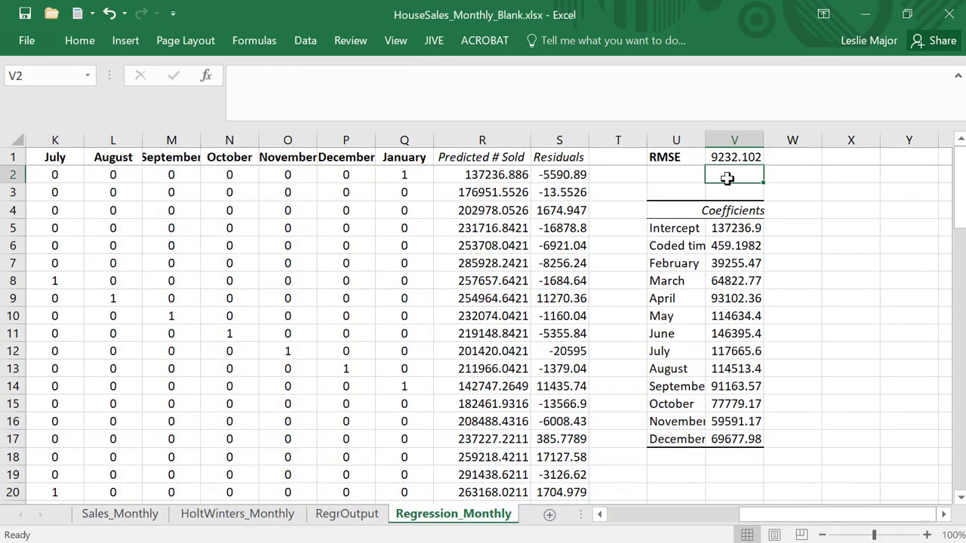
type("regresion method be")
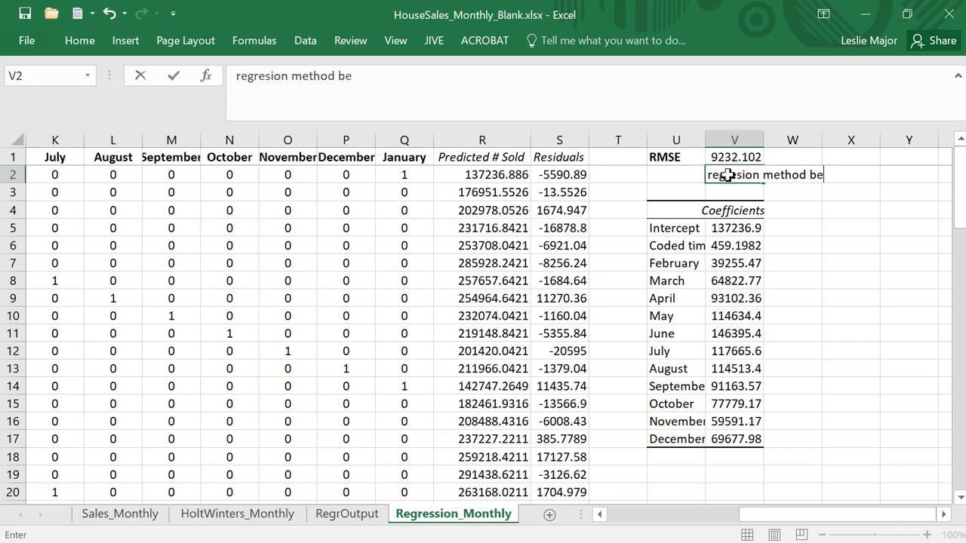
type("tter")
key("Return")
Correct the note's spelling to 'regression method better' in the formula bar
left_click(717, 175)
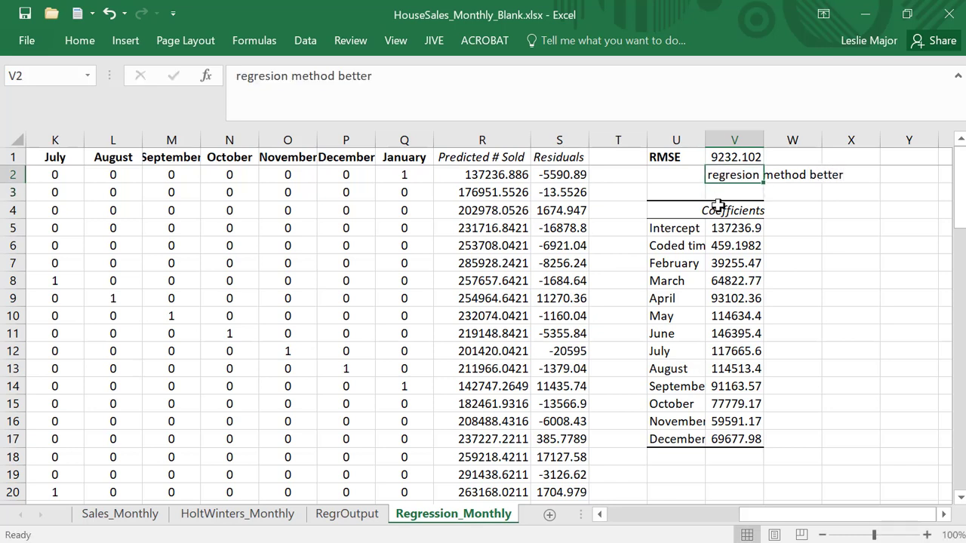
left_click(270, 81)
type("x")
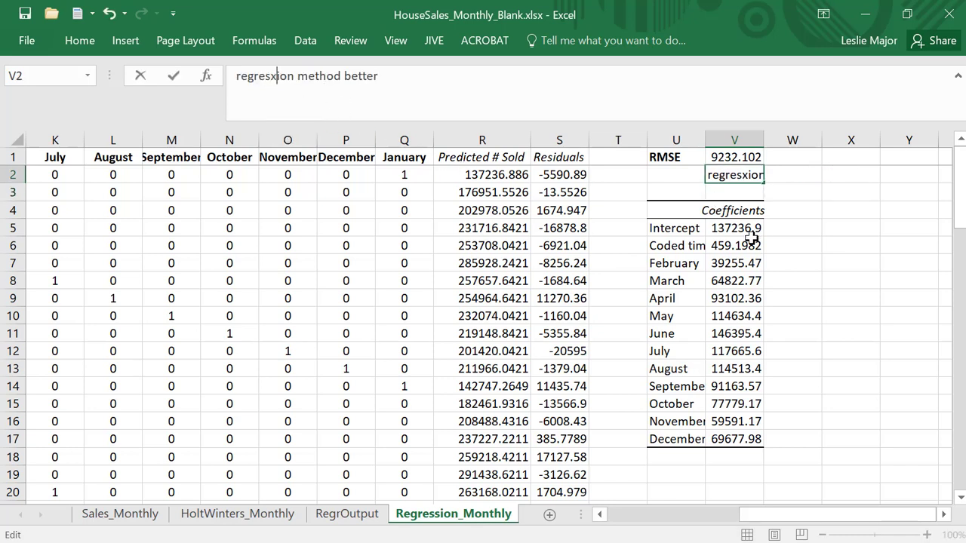
key("BackSpace")
type("s")
left_click(795, 245)
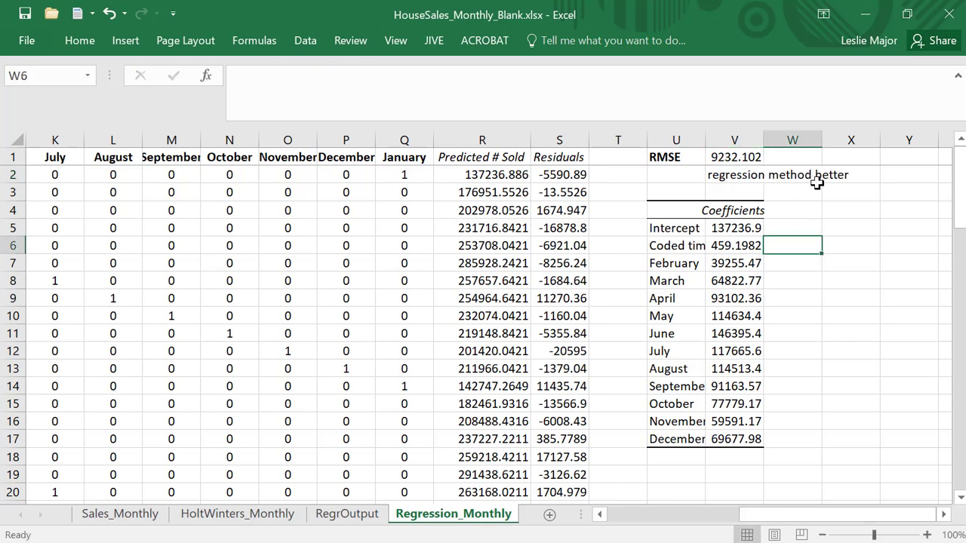
left_click(815, 188)
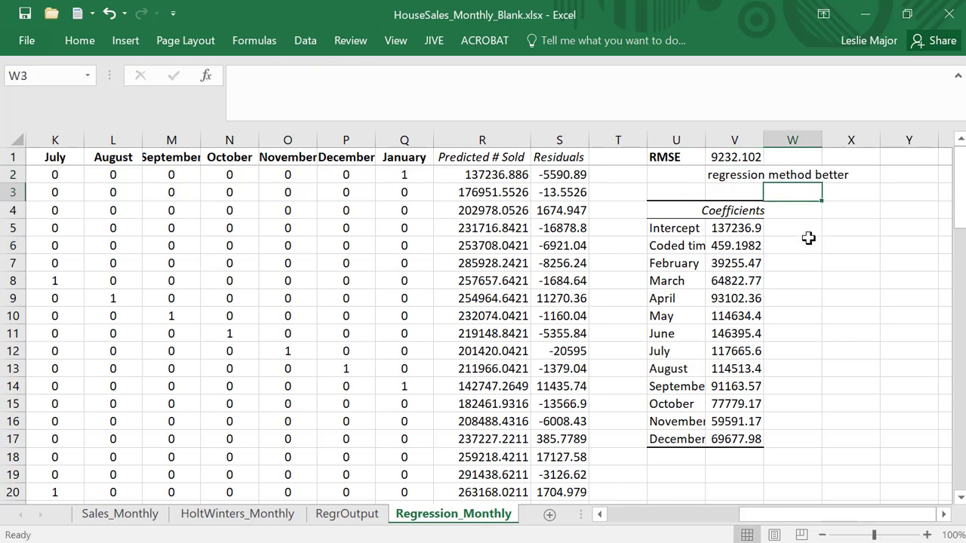
Paste the equation image 'Sales = 137237 + 459.2t + … + 69678.0x12' at W15, beside the coefficients
left_click_drag(669, 211, 723, 441)
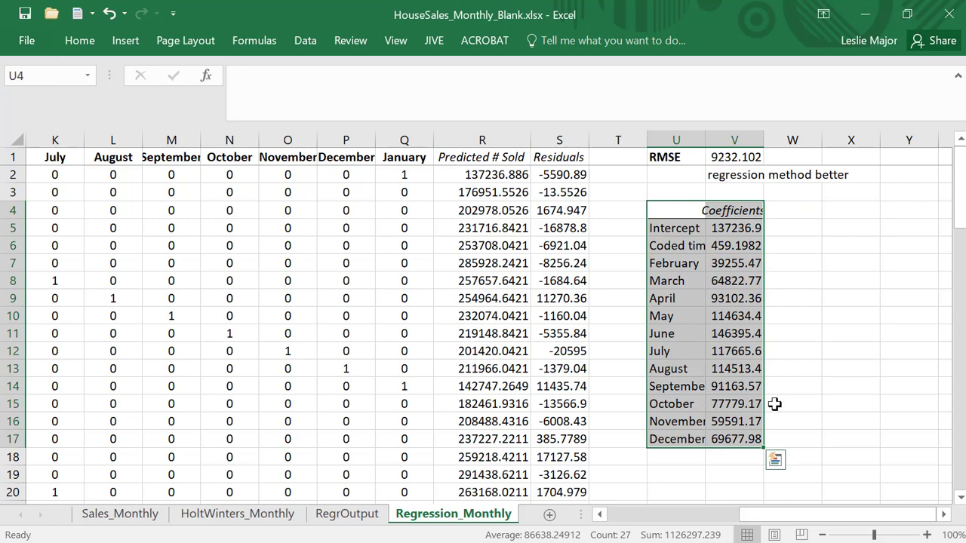
left_click(773, 404)
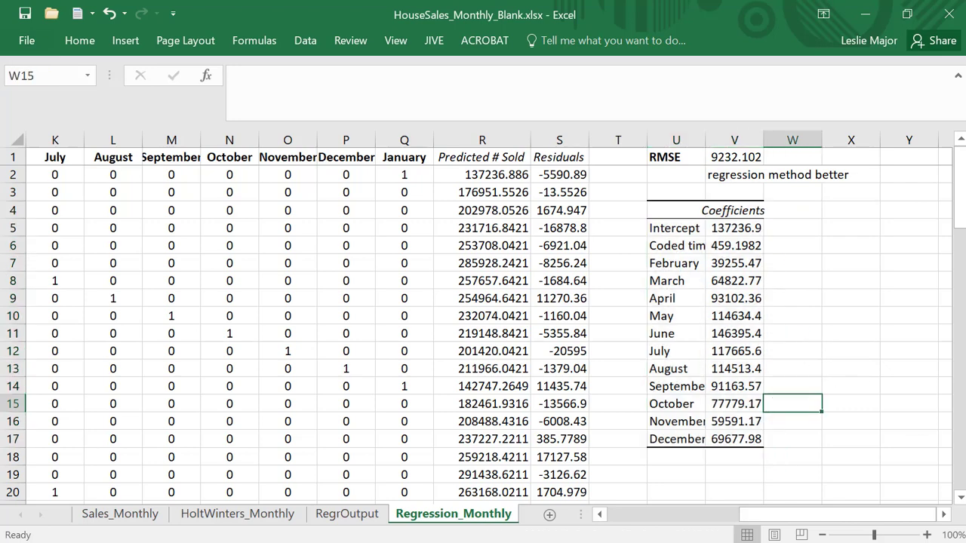
key("ctrl+v")
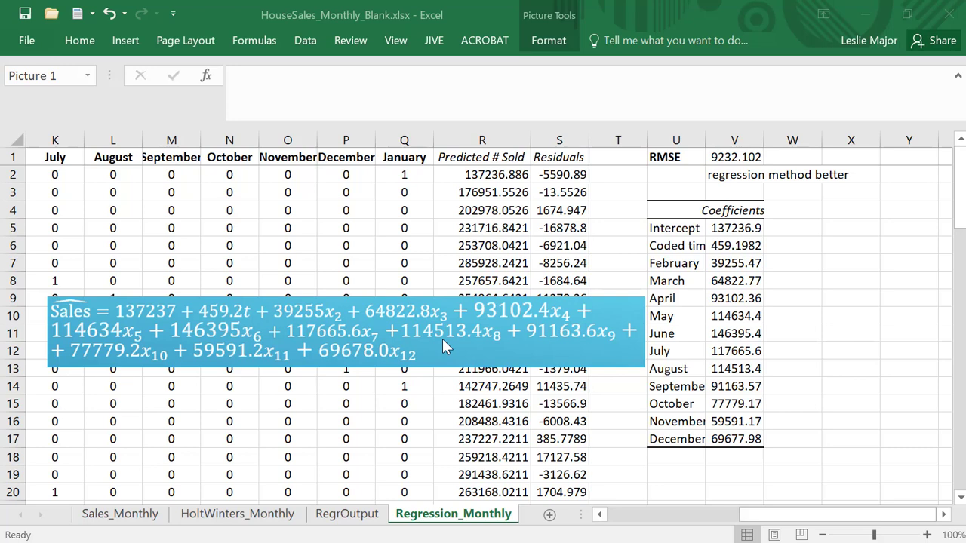
left_click(482, 172)
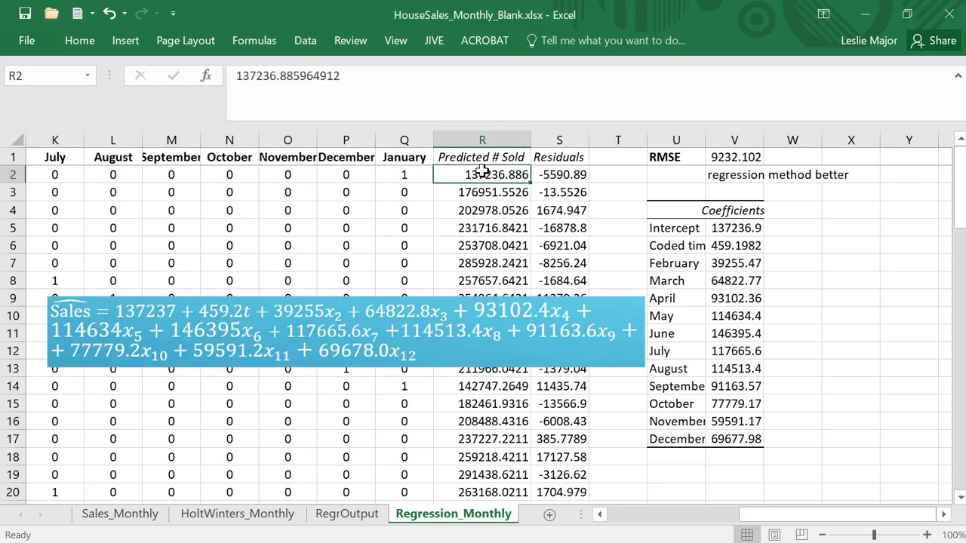